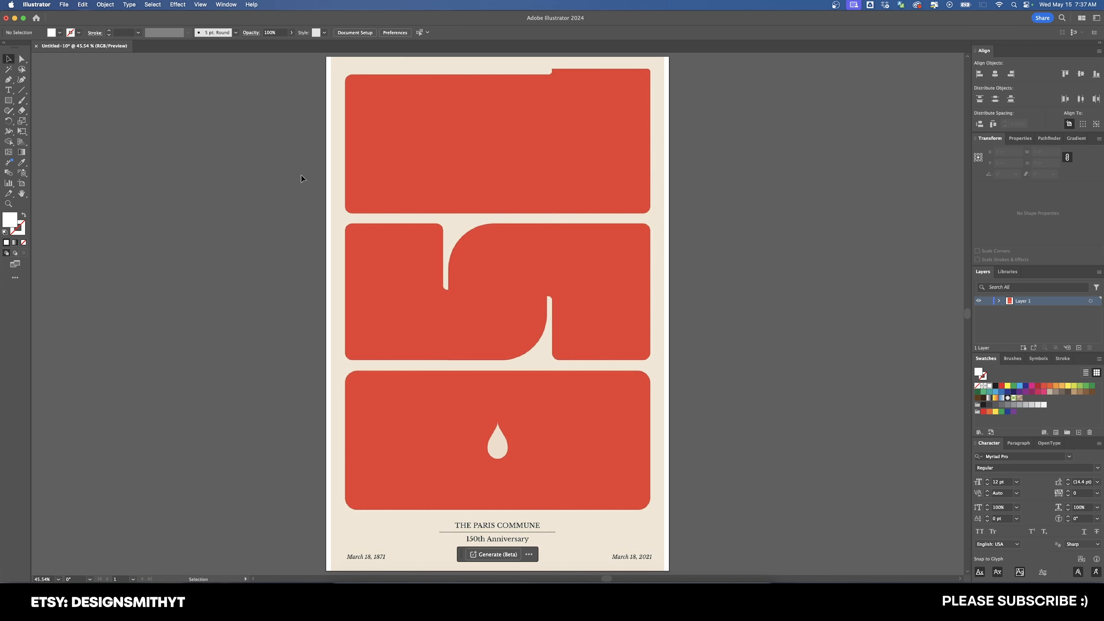
Set the poster artwork's opacity to 50% and lock it as a tracing reference
left_click(432, 215)
left_click(339, 35)
type("50")
key("Return")
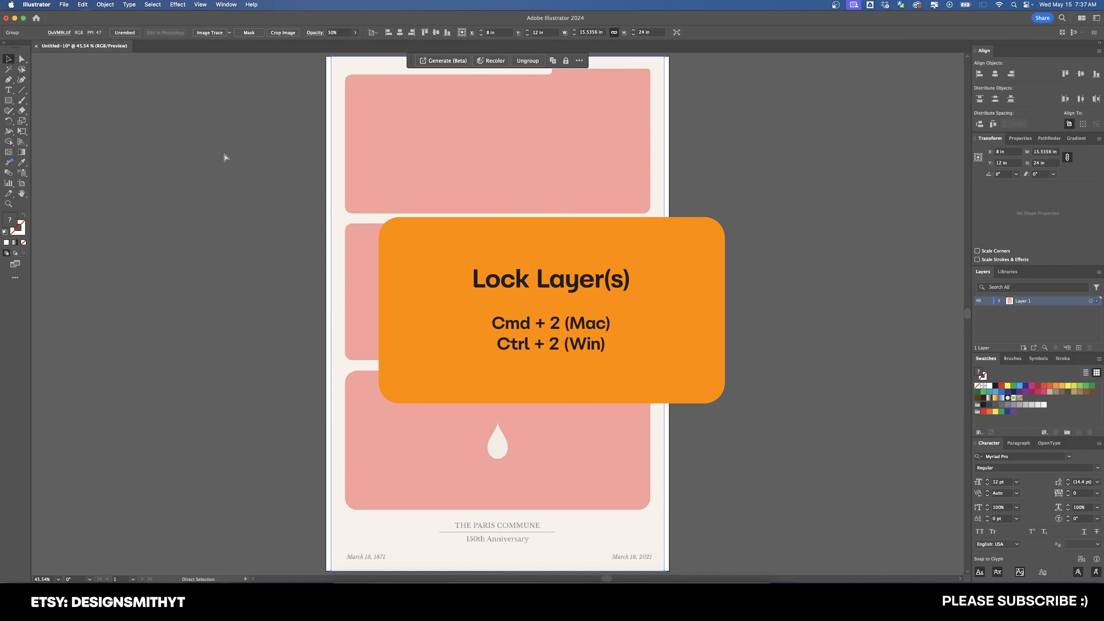
key("super+2")
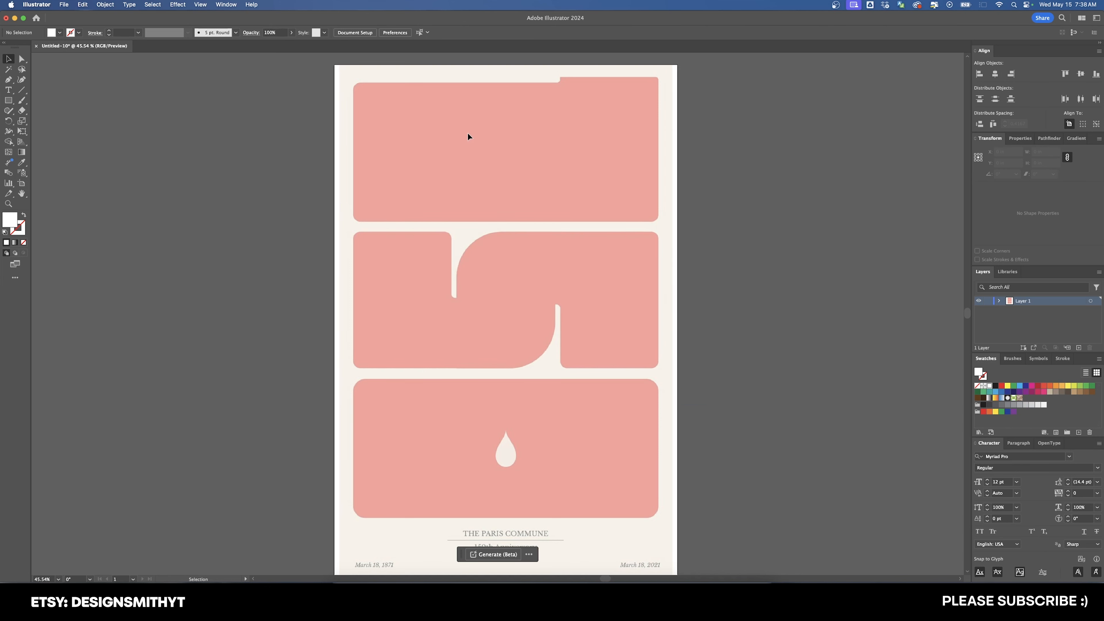
Draw a black-filled rectangle about 4.6 × 6.5 in over the left part of the poster's top block
key("super+1")
left_click_drag(538, 182, 525, 306)
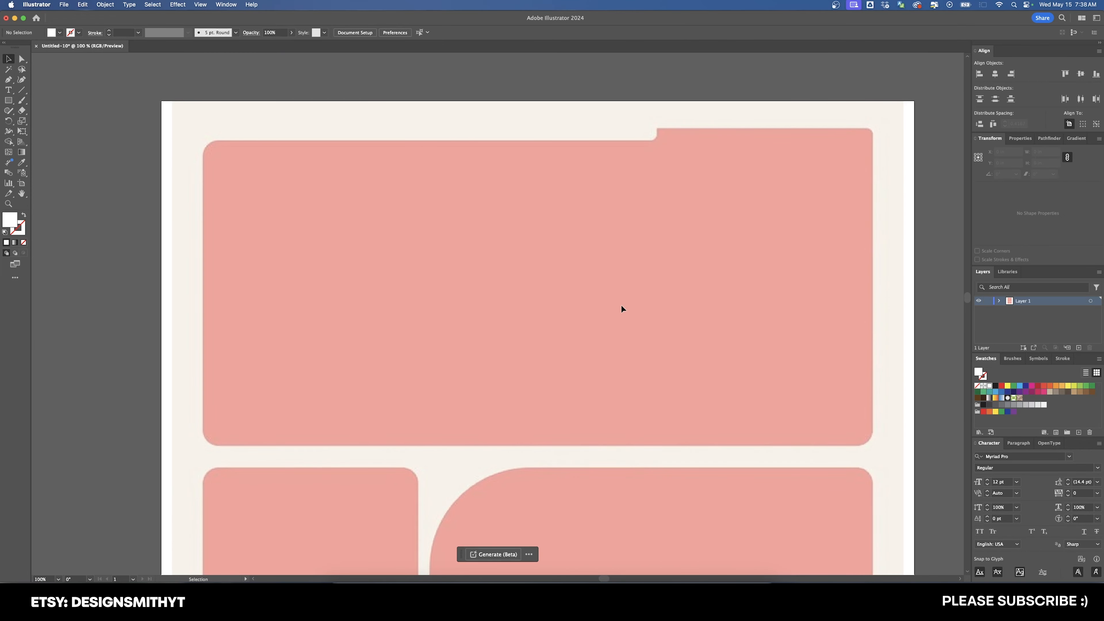
key("space")
left_click_drag(566, 317, 538, 318)
left_click(996, 386)
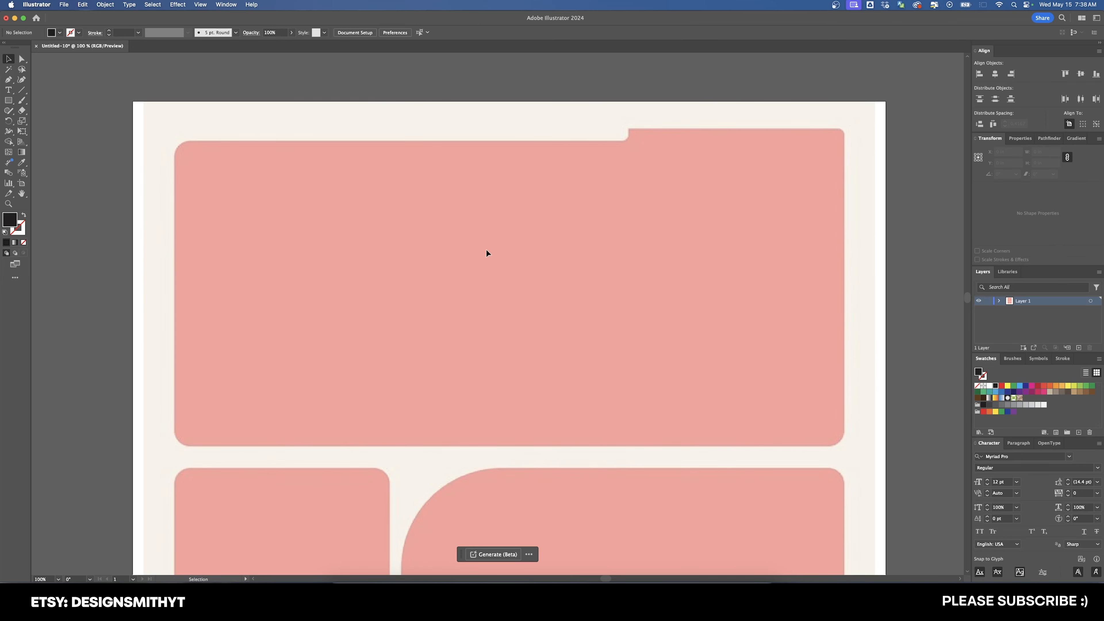
key("m")
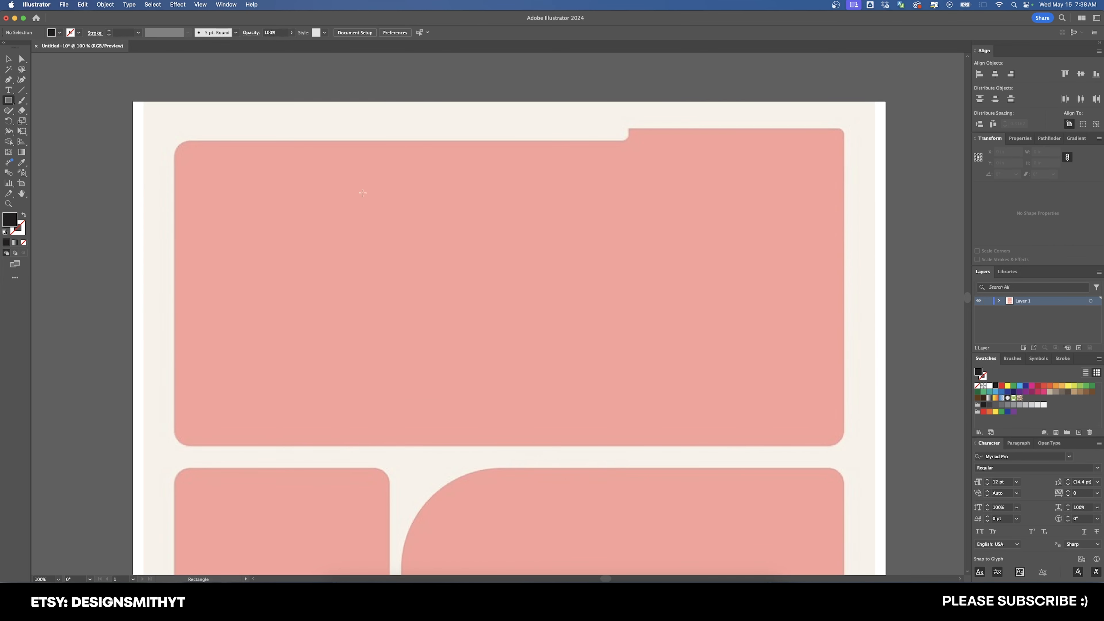
left_click_drag(175, 446, 392, 140)
key("v")
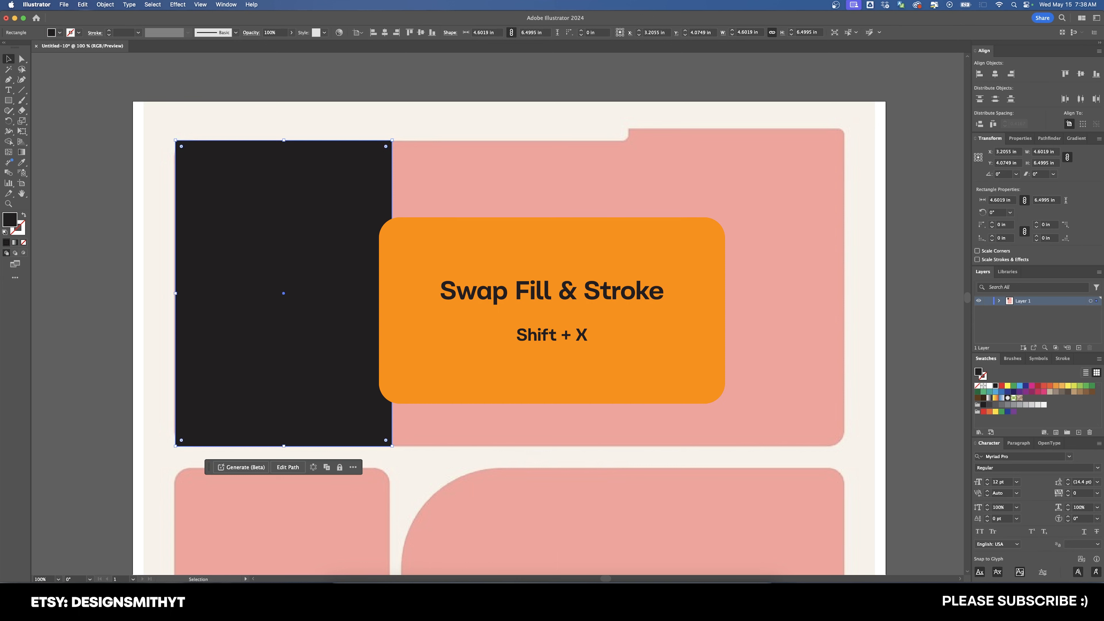
Swap the rectangle's fill and stroke, and widen it to about 14.2 in to match the top block's right edge
key("shift+x")
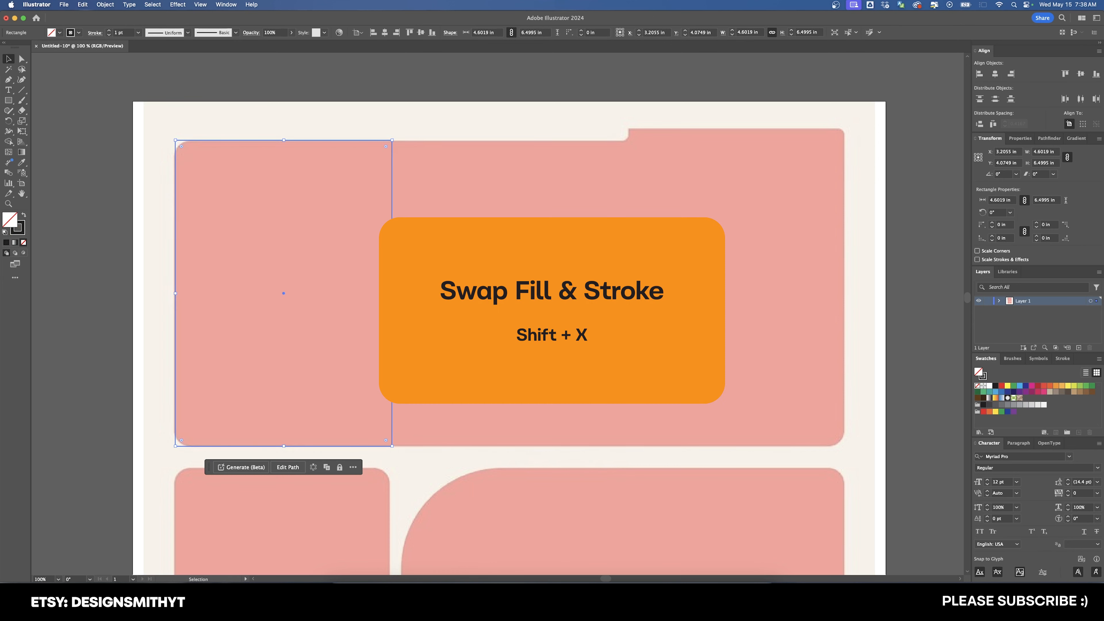
left_click_drag(393, 293, 845, 306)
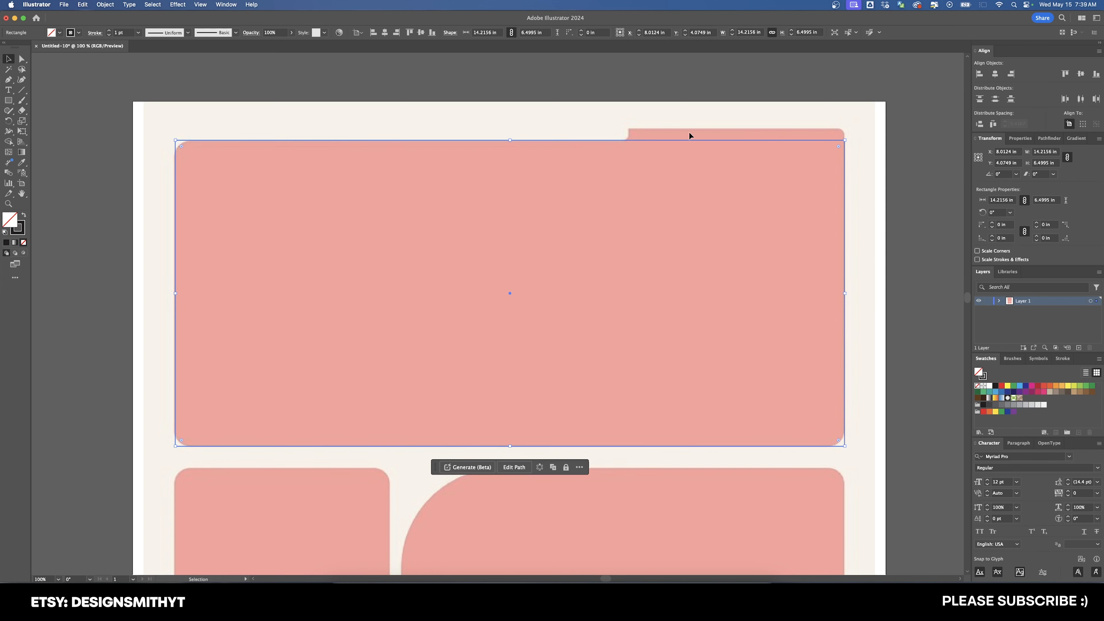
left_click(778, 125)
Round the two bottom corners of the large rectangle with a radius of about 0.3 in
key("a")
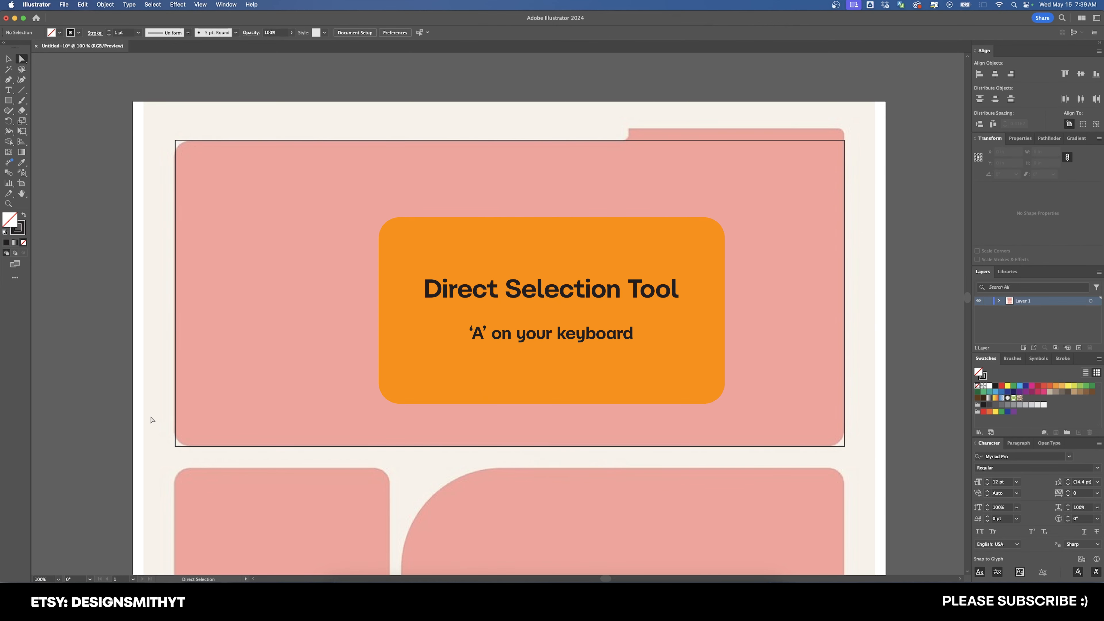
left_click_drag(897, 496, 898, 497)
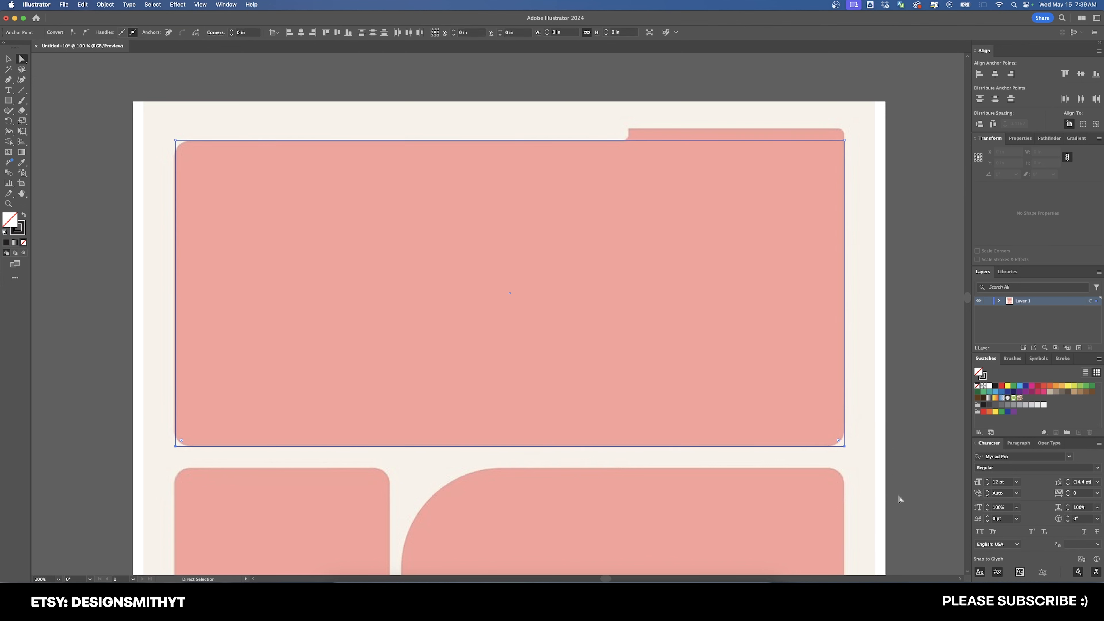
scroll(857, 461, "up", 3)
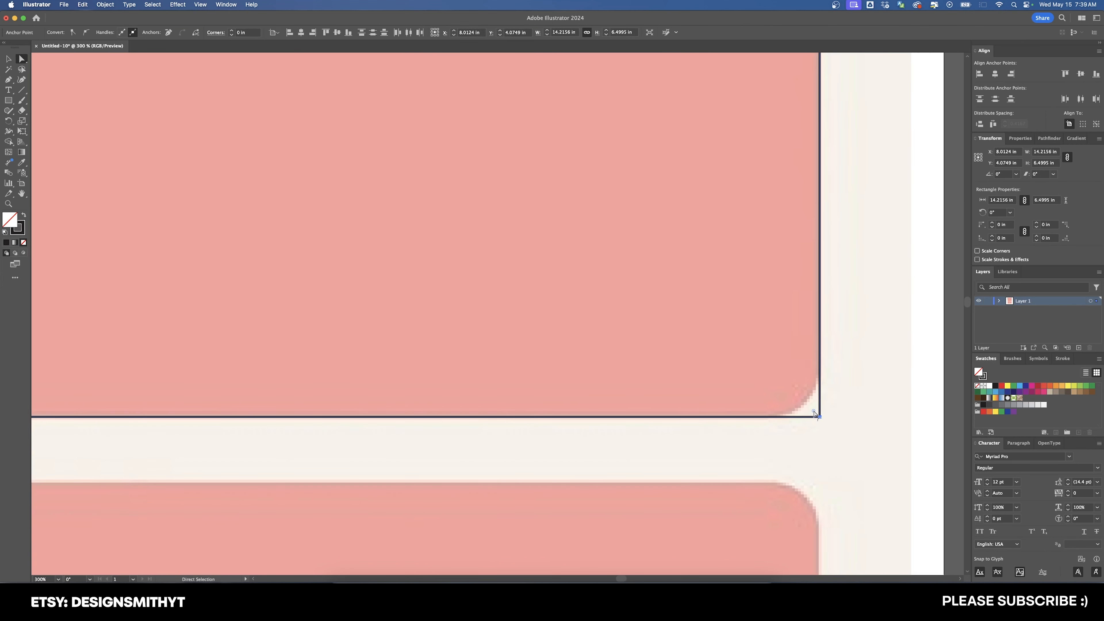
left_click_drag(814, 412, 779, 375)
scroll(779, 375, "down", 3)
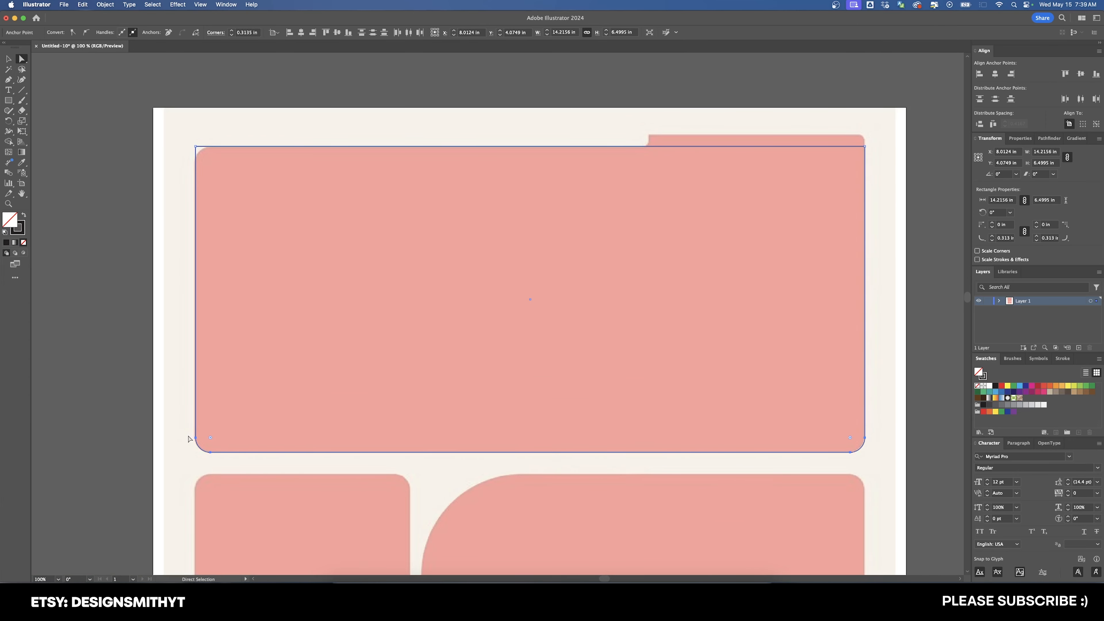
left_click(256, 32)
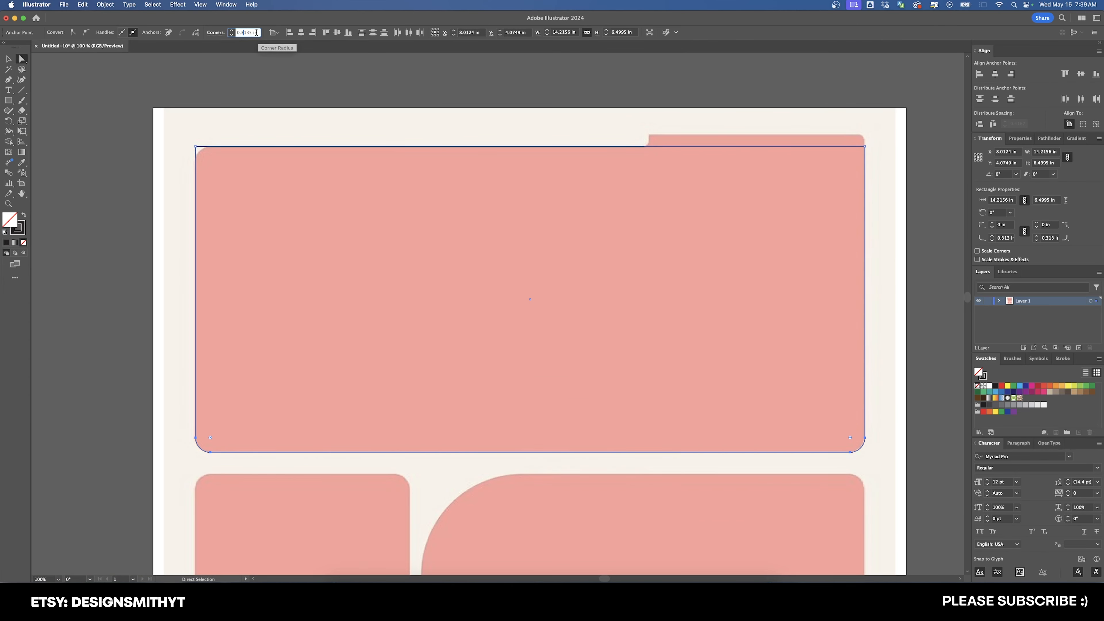
double_click(257, 30)
key("BackSpace")
type("3")
left_click(169, 138)
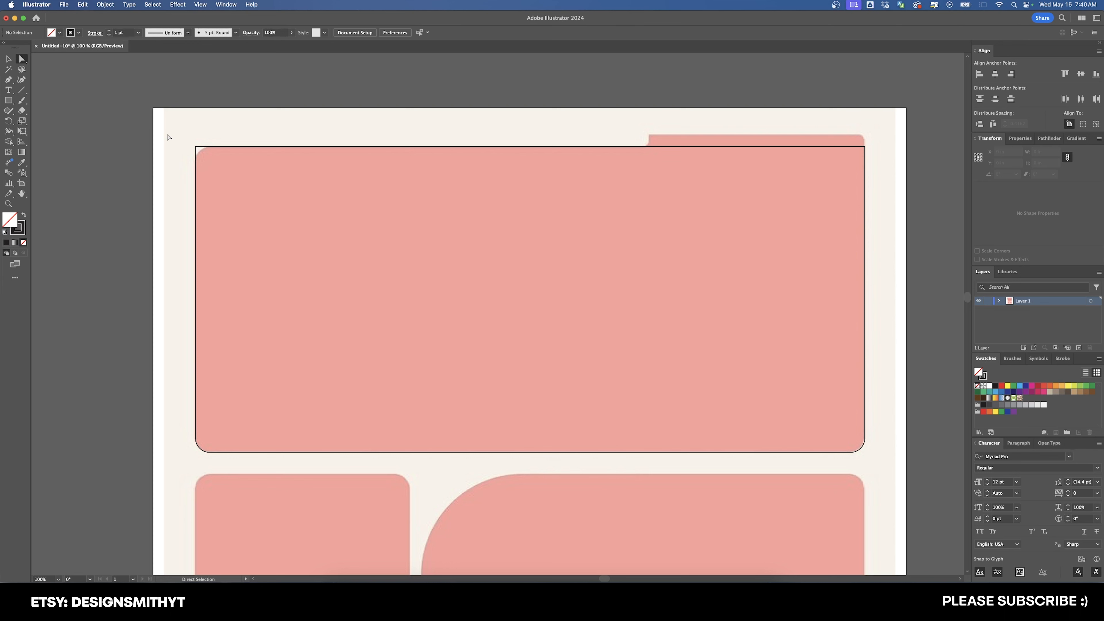
Round the large rectangle's top-left corner with a 0.3 in radius
left_click_drag(218, 186, 219, 187)
double_click(251, 33)
type(".3")
key("Return")
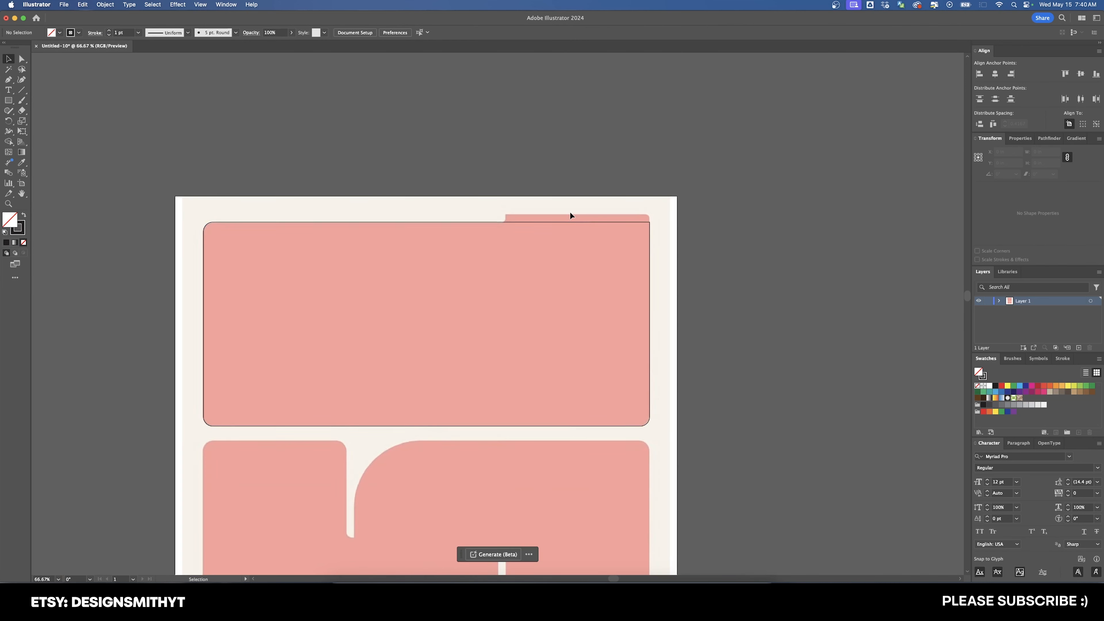
Draw a rectangle about 4.6 × 0.28 in over the raised tab at the top block's upper right
scroll(570, 214, "up", 3)
scroll(570, 212, "right", 2)
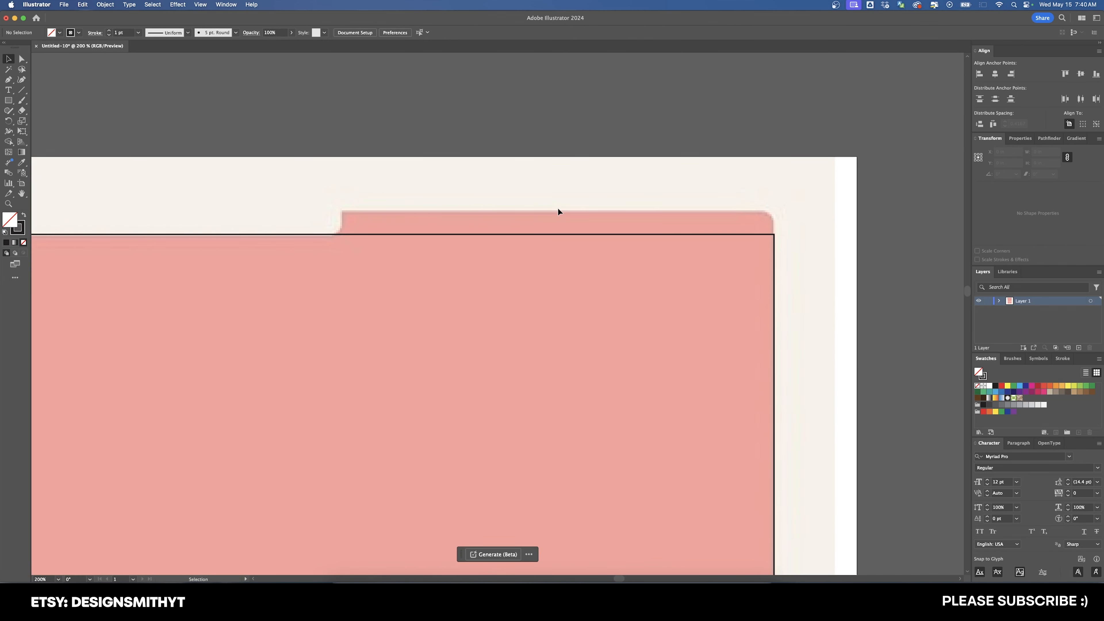
key("m")
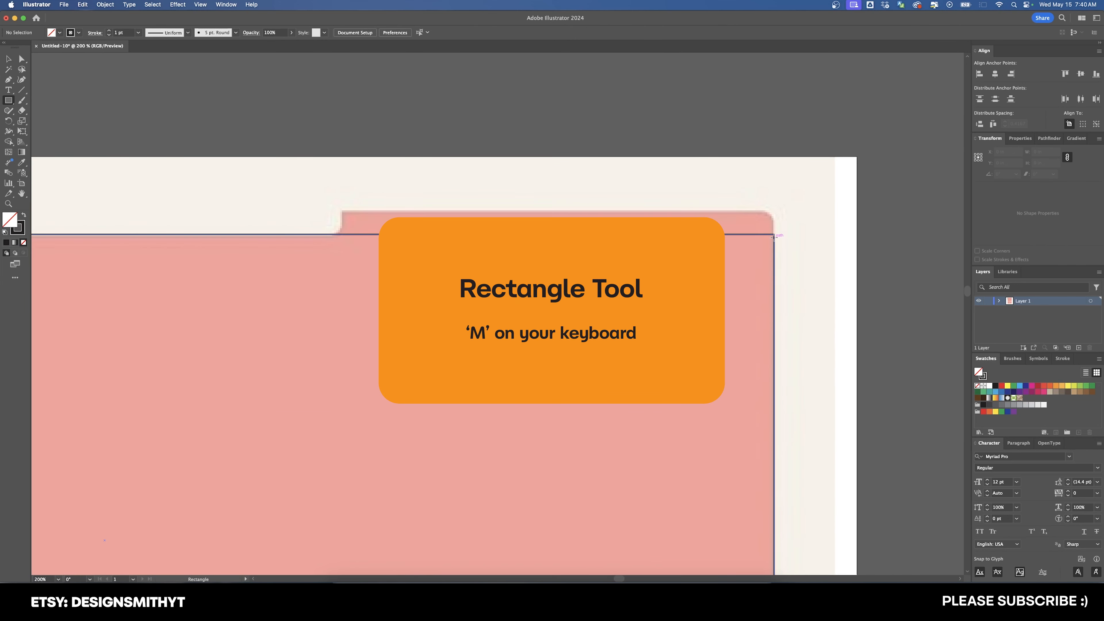
left_click_drag(774, 236, 340, 210)
key("super+shift+a")
Round the tab rectangle's top-right corner with a 0.15 in radius
key("a")
left_click_drag(789, 203, 746, 223)
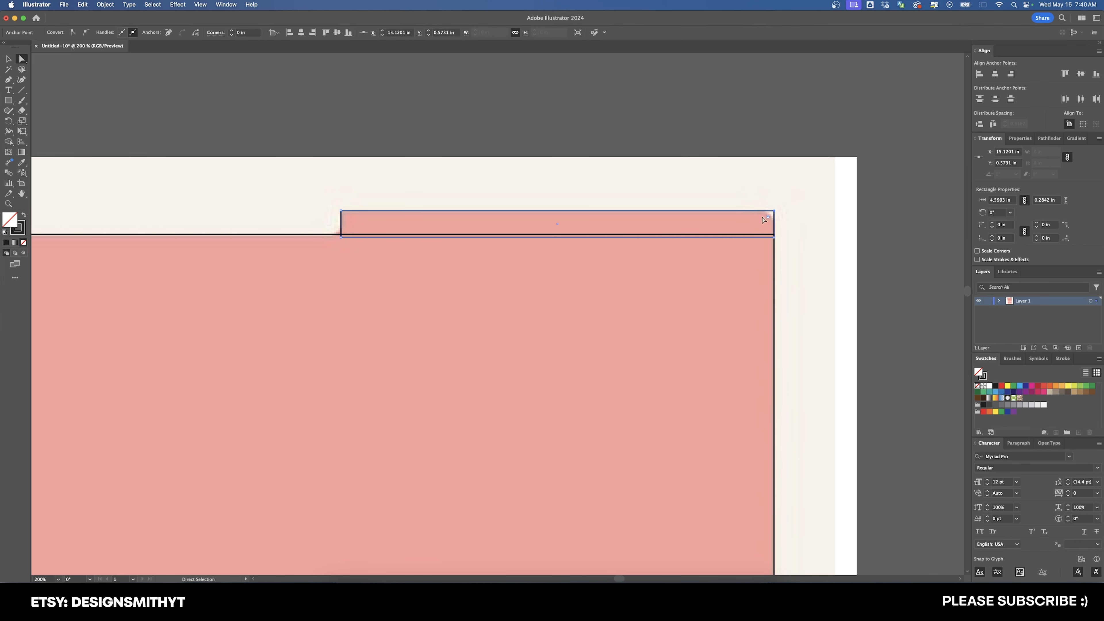
double_click(249, 33)
type("1")
key("Return")
key("super+z")
type(".15")
key("Return")
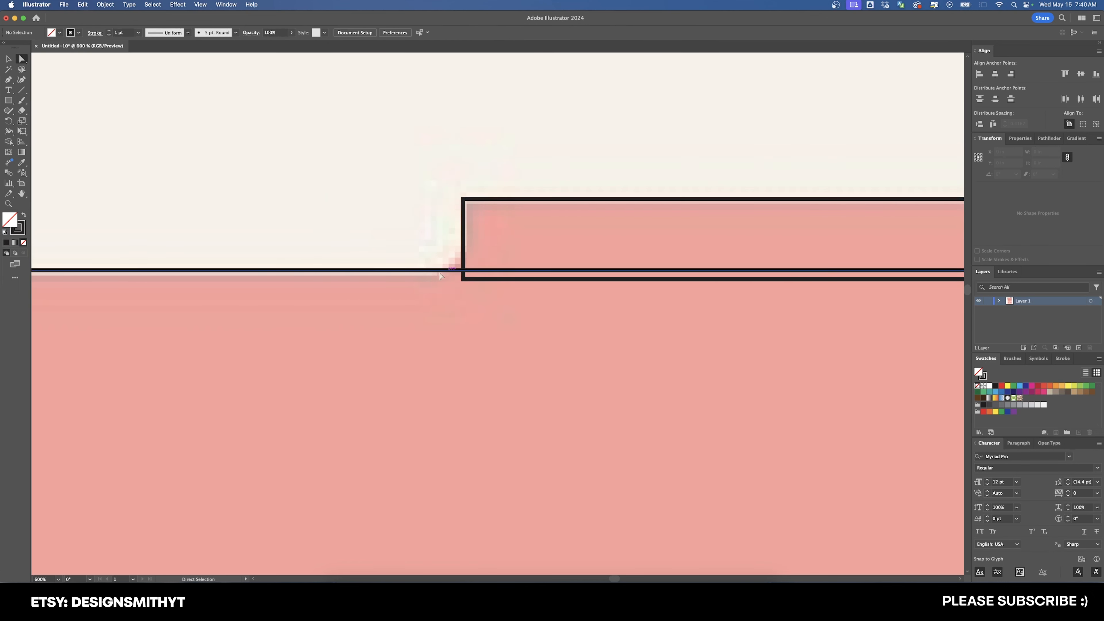
Draw a rectangle about 0.37 × 0.25 in against the tab's left edge and round its bottom-right corner to 0.15 in
key("m")
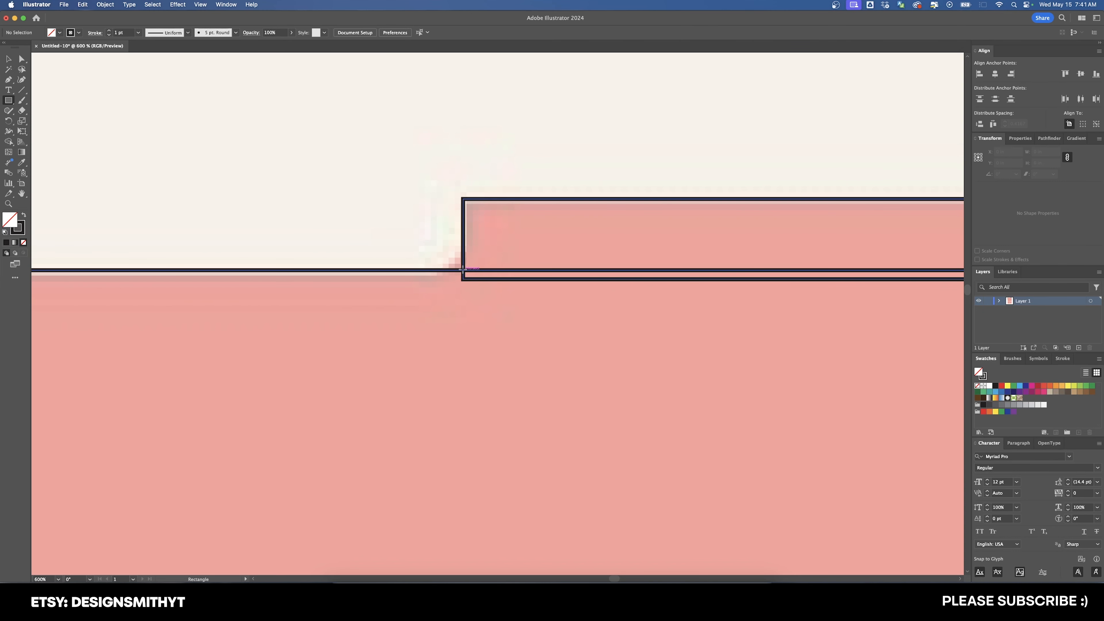
left_click_drag(462, 269, 357, 199)
key("a")
left_click(463, 270)
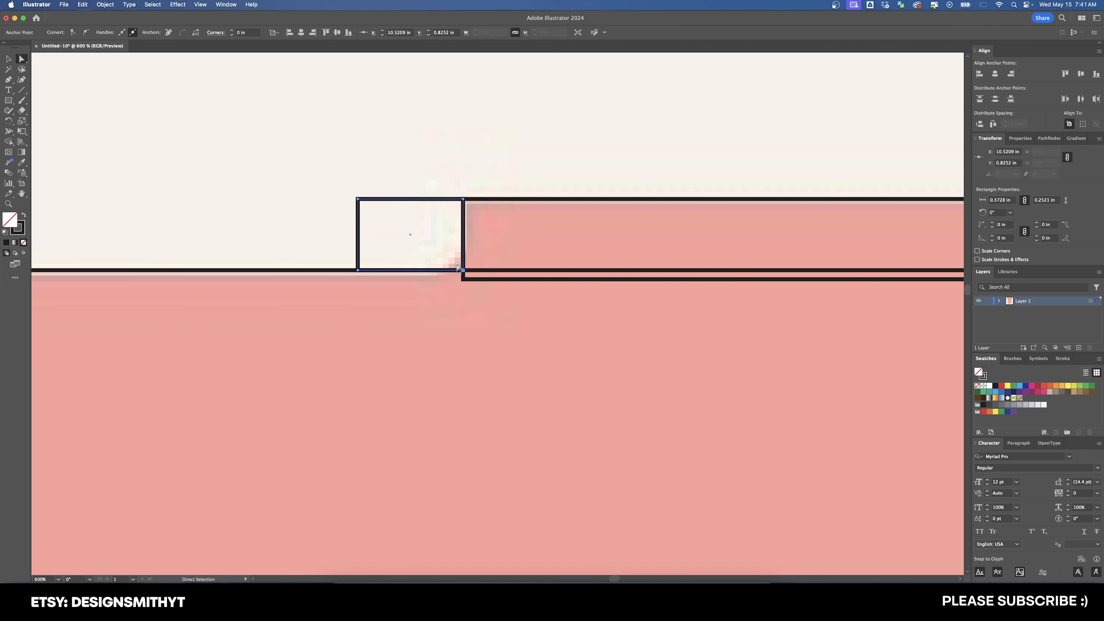
left_click(254, 33)
type(".15")
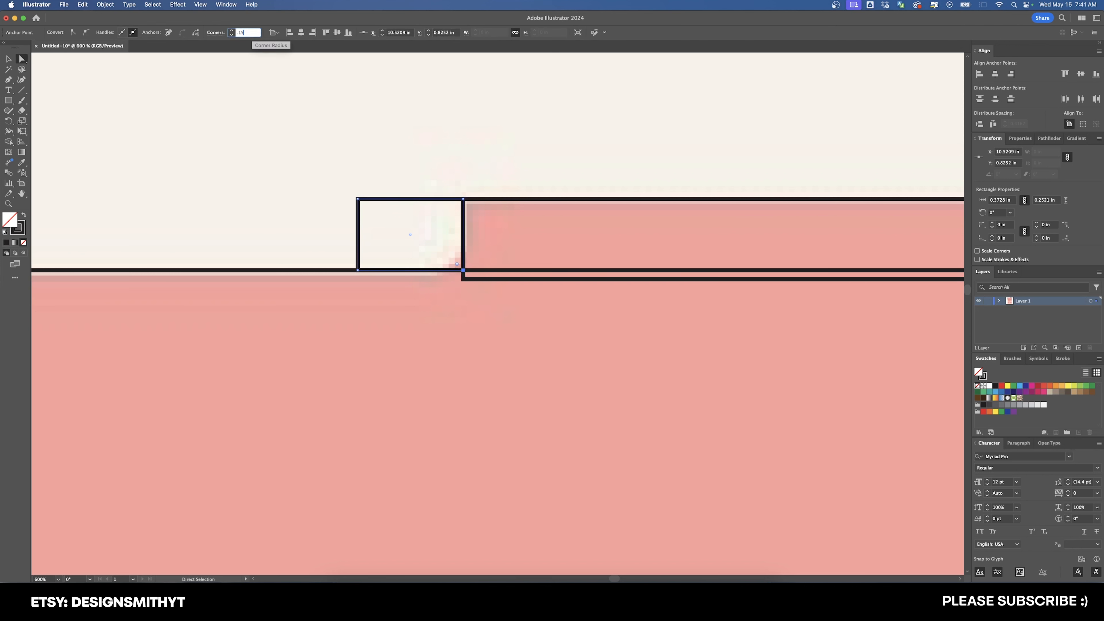
key("Return")
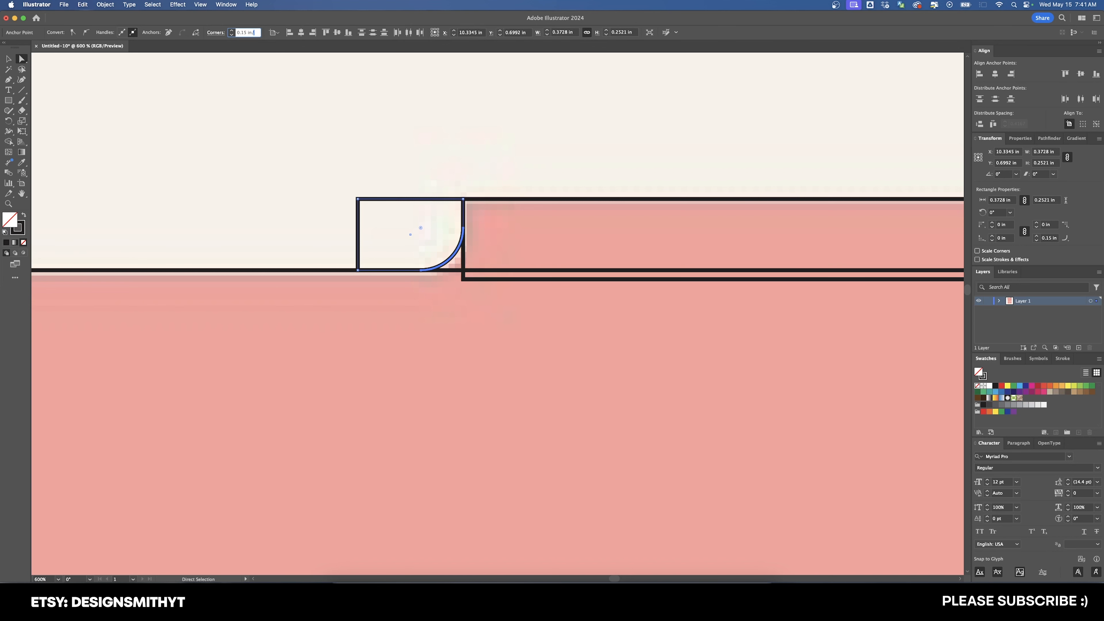
key("Return")
left_click(468, 104)
scroll(549, 152, "down", 5)
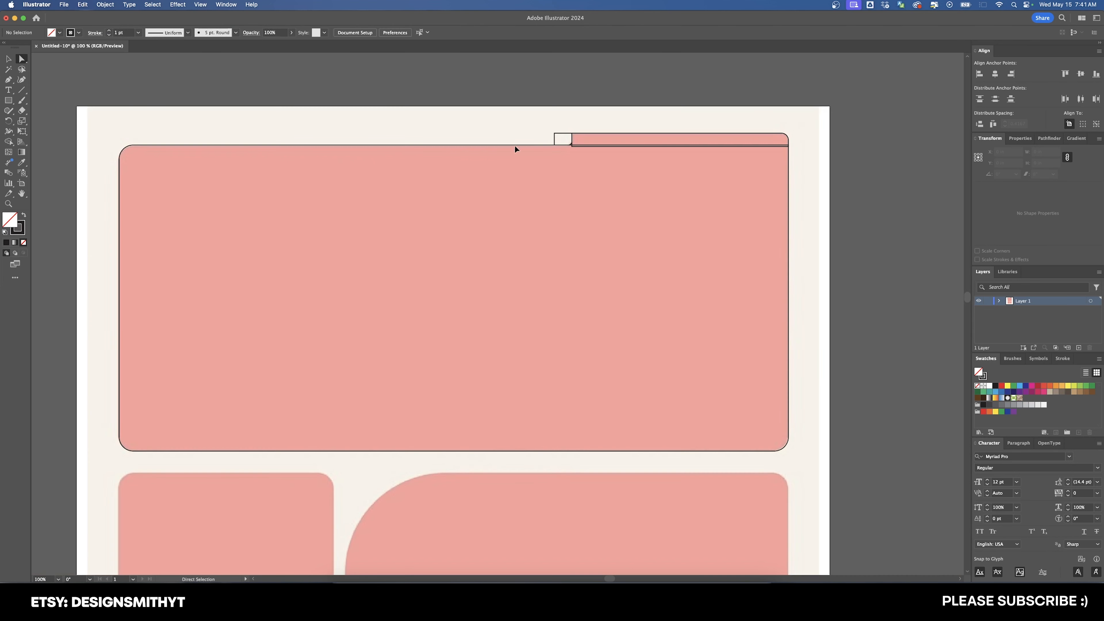
Swap fill and stroke on the large rectangle and the tab, and unite them into one shape
key("v")
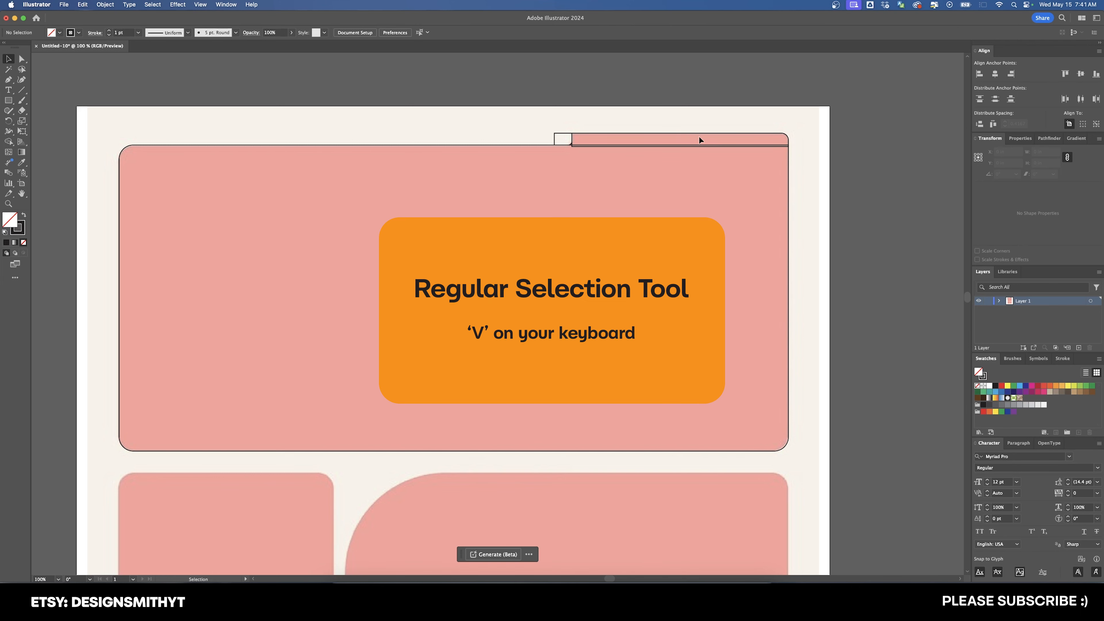
left_click(714, 137)
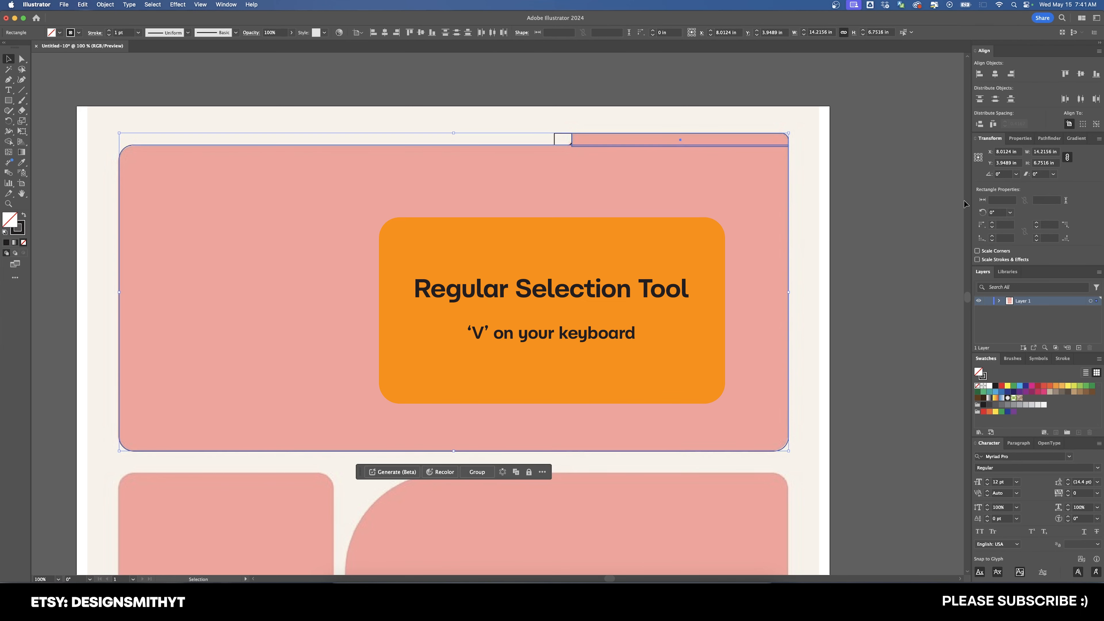
key("shift+x")
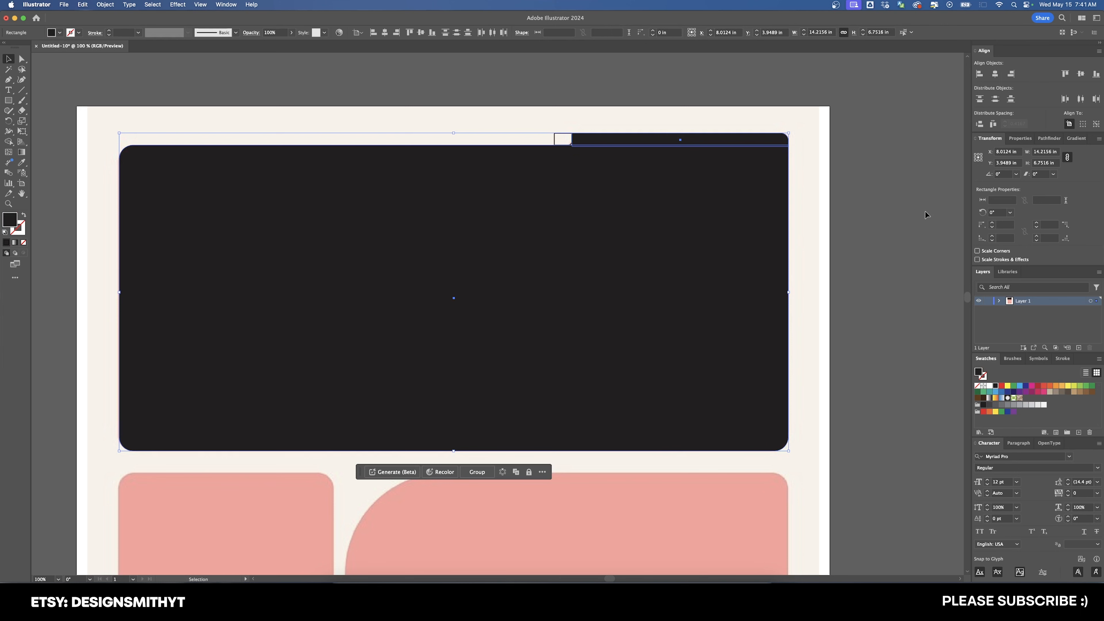
left_click(1058, 139)
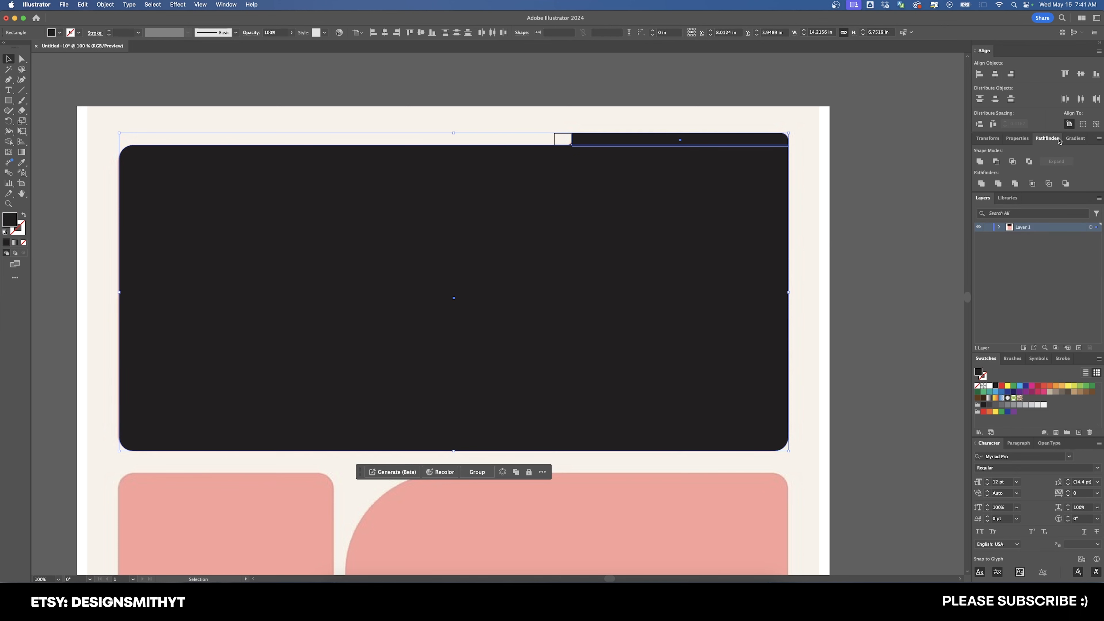
left_click(984, 161)
left_click(619, 89)
Swap fill and stroke on the small round-cornered rectangle beside the tab so it is filled black
scroll(571, 132, "up", 6)
left_click_drag(474, 116, 509, 177)
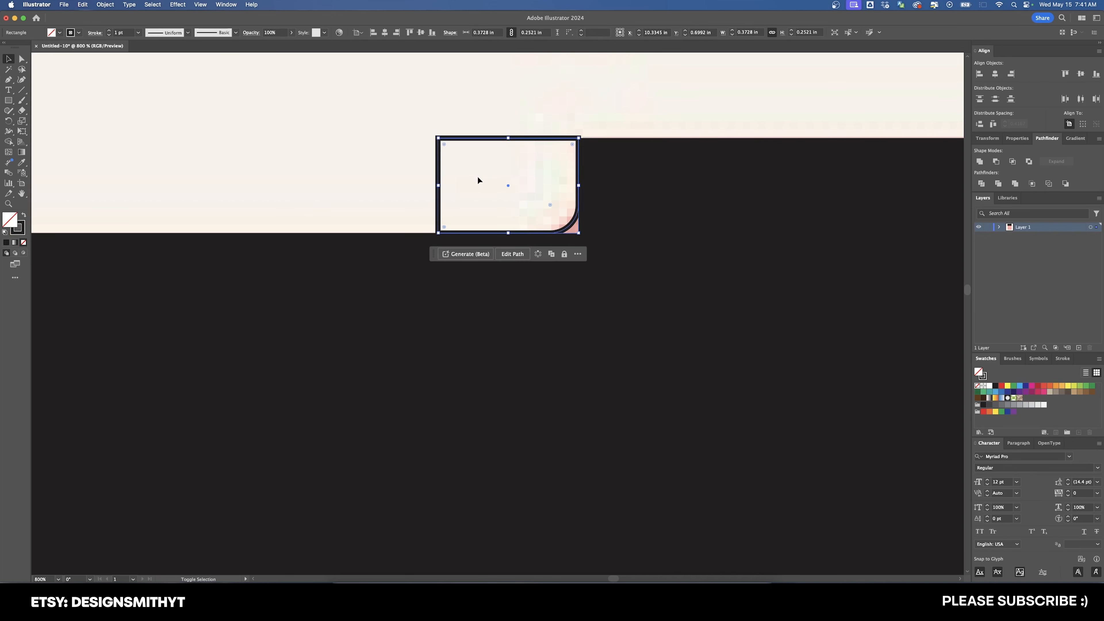
key("shift+x")
left_click(567, 98)
Draw a small black rectangle covering the inner corner gap beside the tab, and divide all the overlapping shapes with Pathfinder Divide
left_click_drag(642, 111, 557, 116)
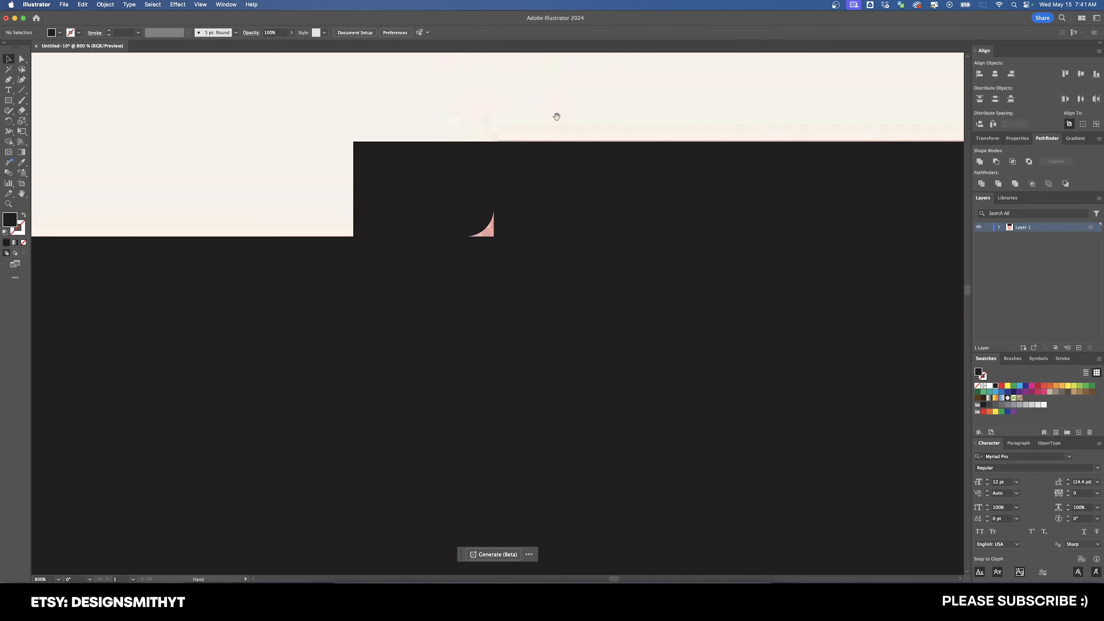
scroll(554, 122, "up", 1)
key("m")
left_click_drag(550, 307, 461, 223)
key("v")
left_click_drag(348, 92, 652, 393)
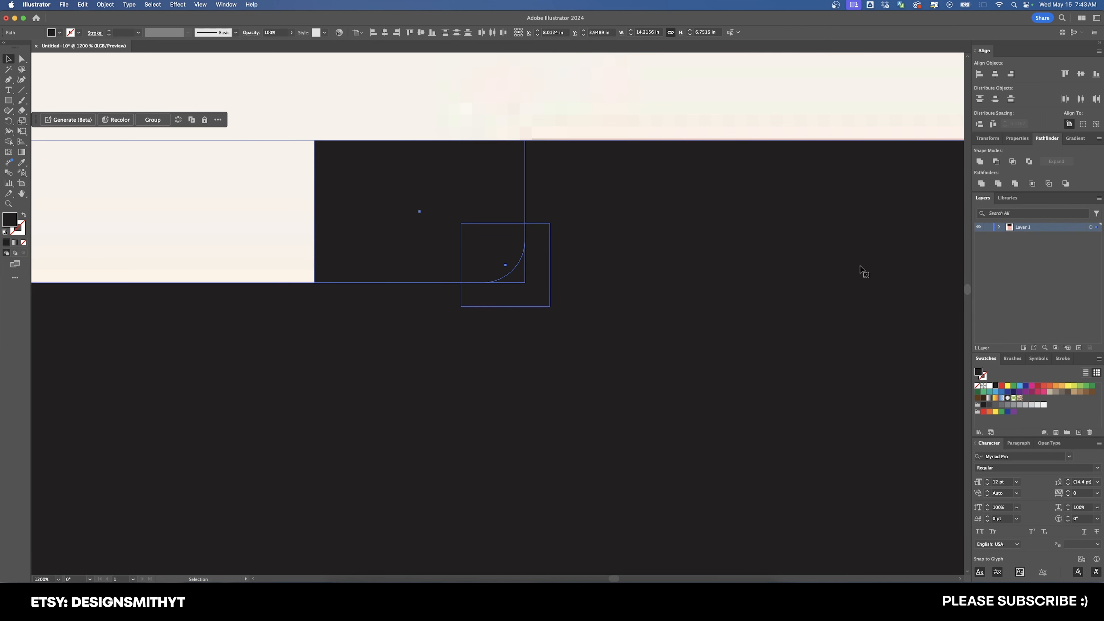
left_click(982, 184)
Delete the two leftover divided pieces beside the tab, keeping the filled concave corner
key("a")
left_click(408, 129)
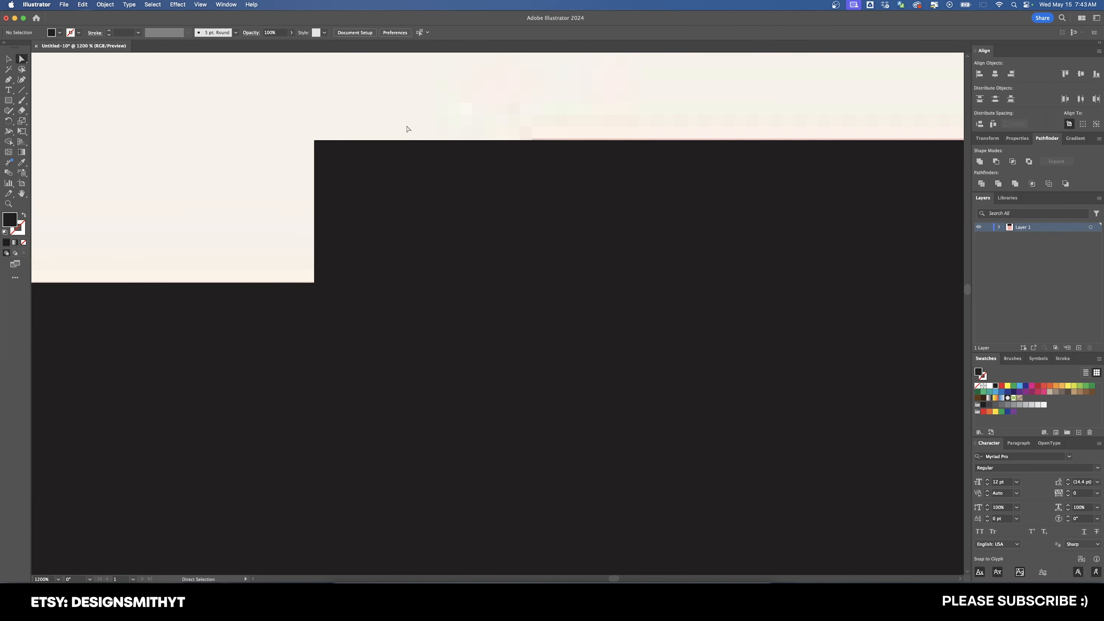
left_click(368, 197)
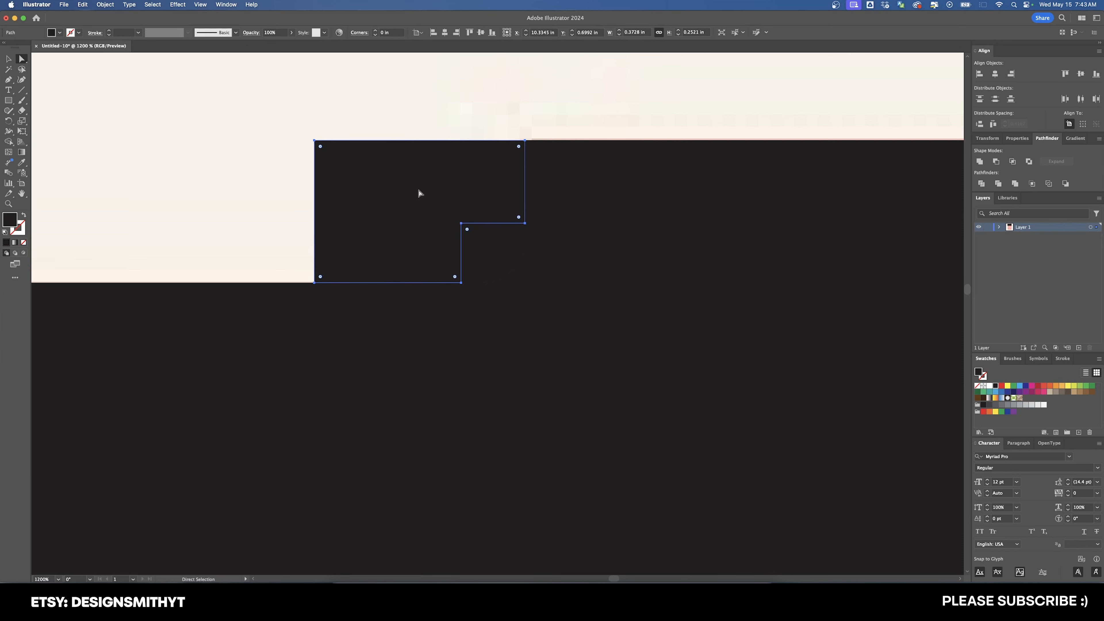
key("Delete")
left_click(490, 245)
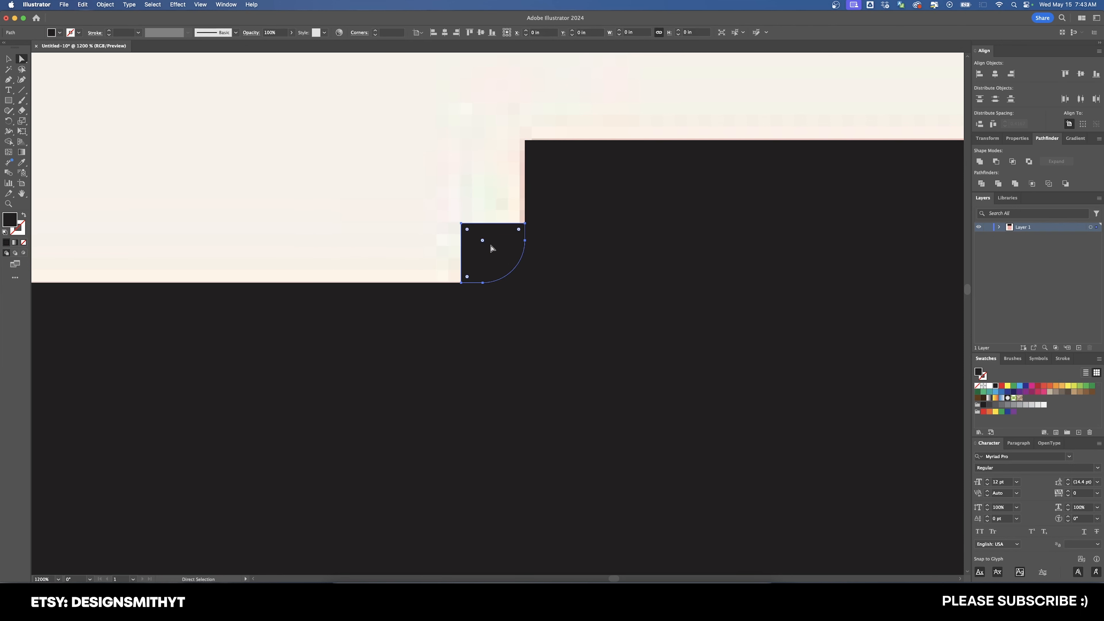
key("Delete")
key("v")
key("super+1")
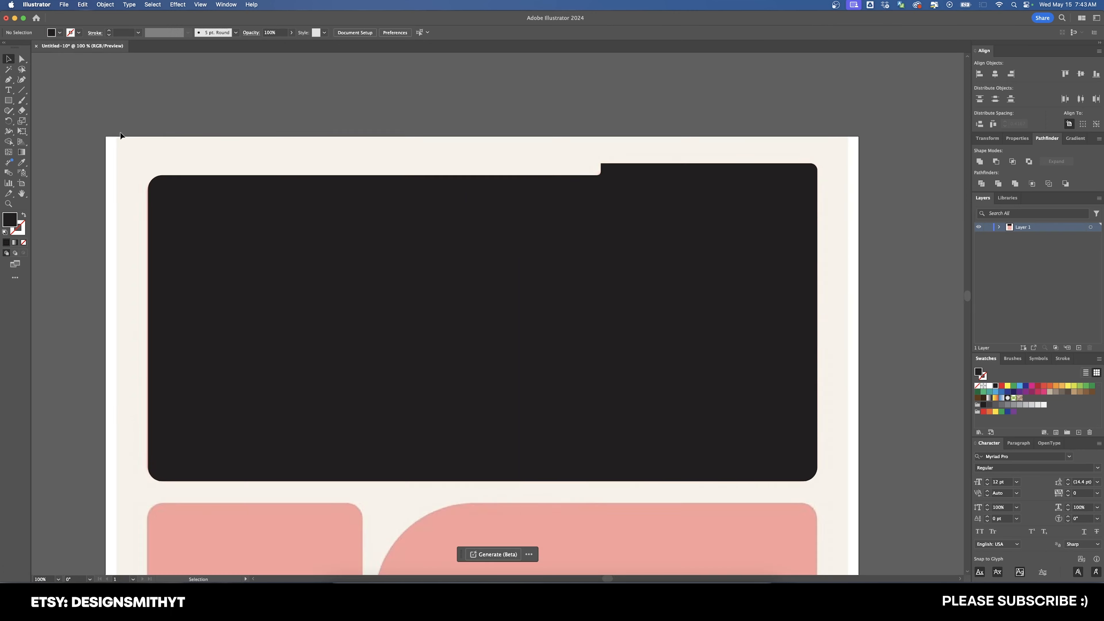
Unite the remaining divided pieces of the top block into a single black shape
left_click_drag(845, 335, 847, 336)
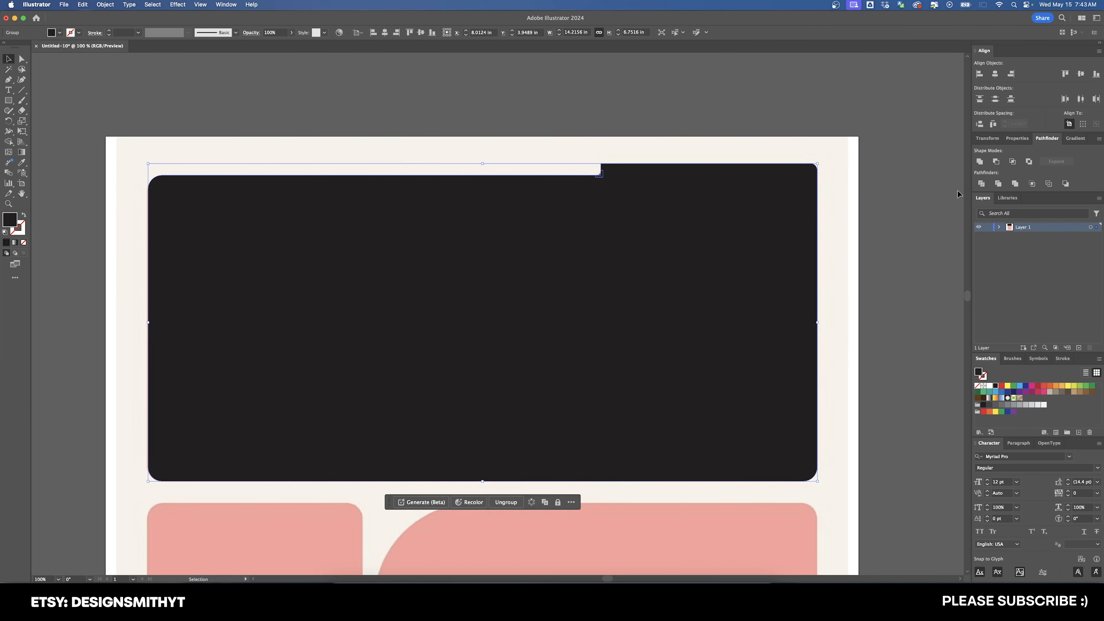
left_click(979, 163)
left_click(876, 203)
scroll(446, 137, "left", 2)
scroll(445, 137, "down", 1)
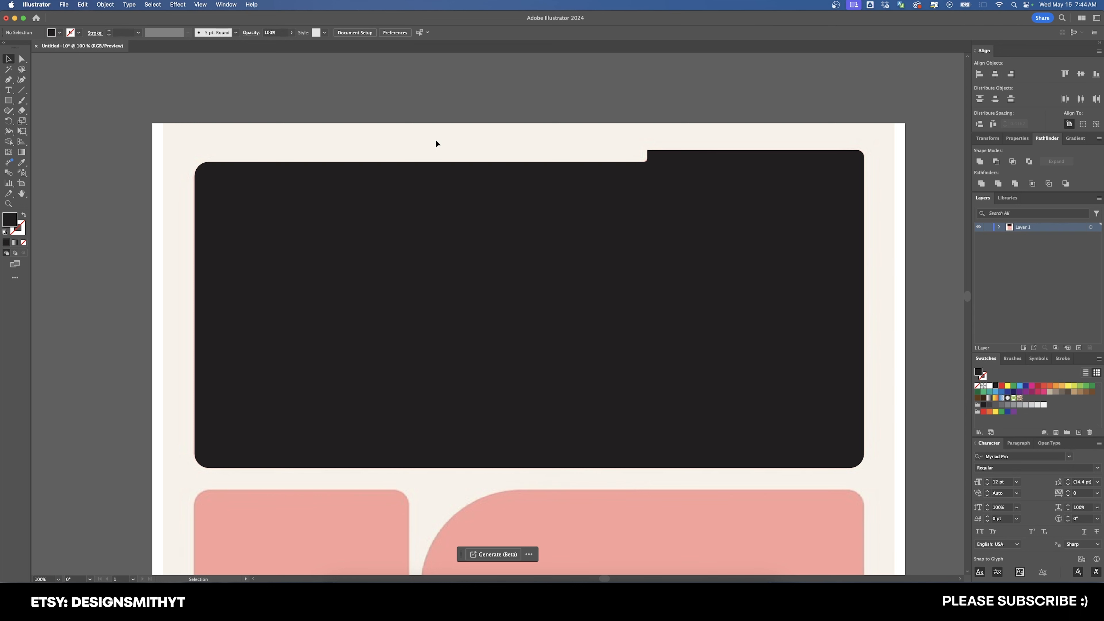
Draw an unfilled, black-outlined rectangle about 14.2 by 6.35 in over the middle pink block
left_click_drag(515, 509, 545, 180)
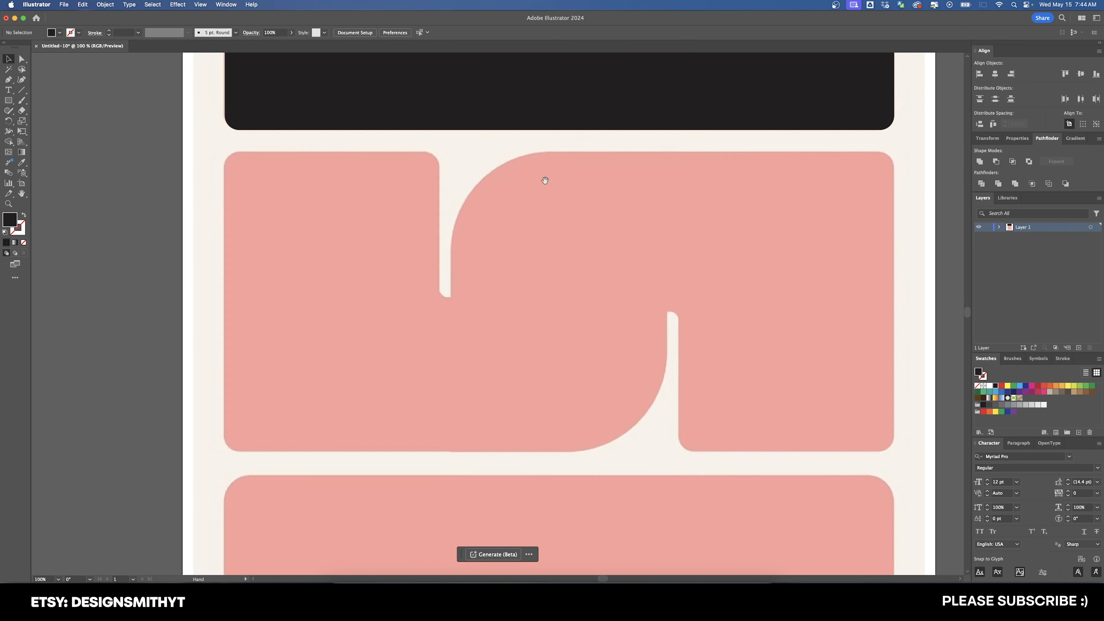
key("m")
left_click_drag(224, 153, 401, 452)
key("v")
left_click_drag(401, 303, 894, 305)
key("shift+x")
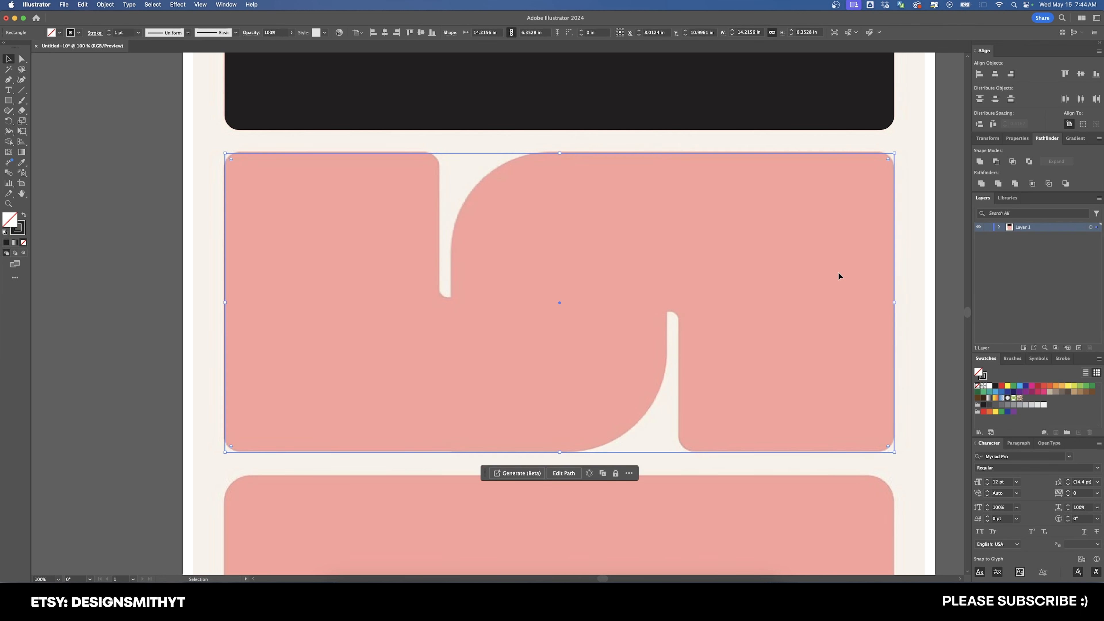
Round all corners of the middle block's rectangle to 0.3 in
left_click(705, 243)
mouse_move(536, 238)
left_mouse_down()
mouse_move(567, 244)
mouse_move(527, 248)
left_mouse_up()
left_click_drag(175, 154, 284, 227)
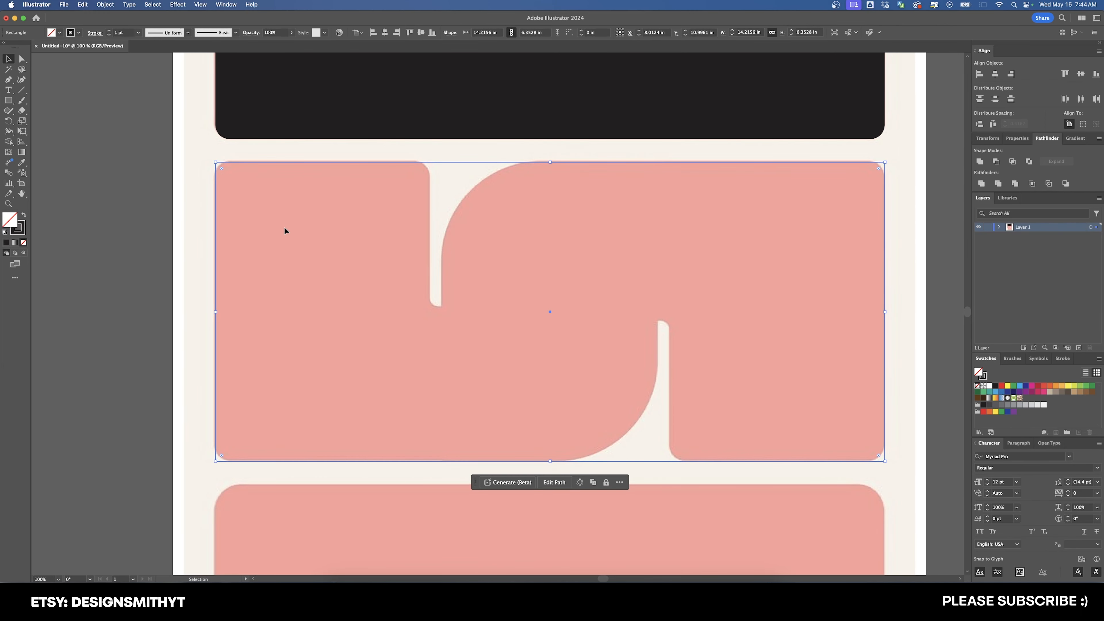
key("a")
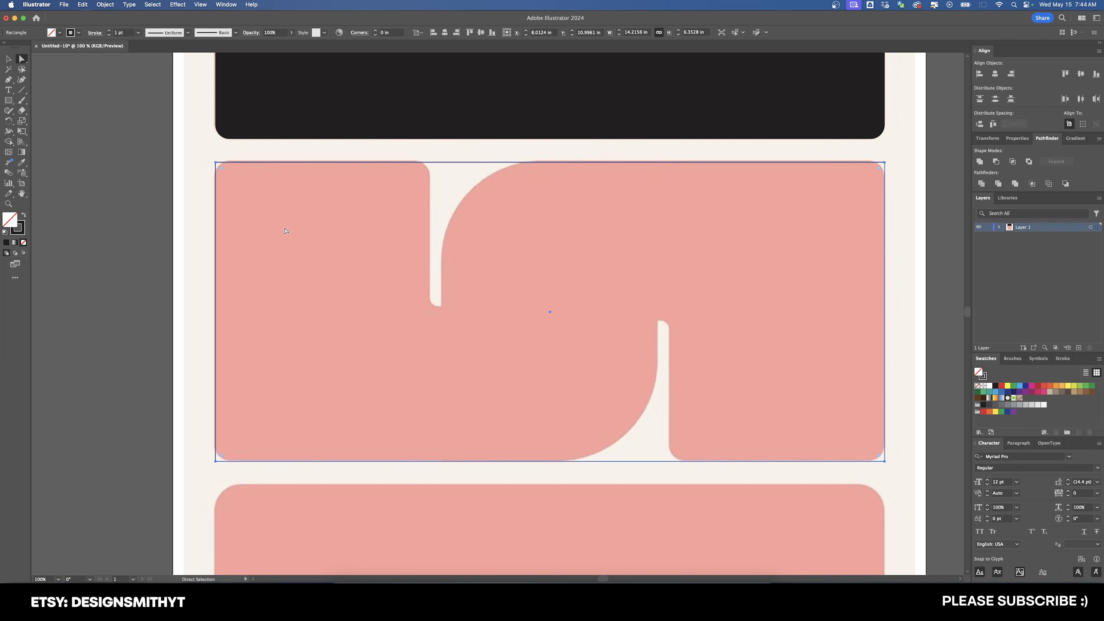
double_click(397, 33)
type("0.3")
key("Return")
Draw a narrow rectangle about 3.2 in tall over the upper slot, and round its lower-left corner to 0.15 in
left_click_drag(420, 149, 429, 432)
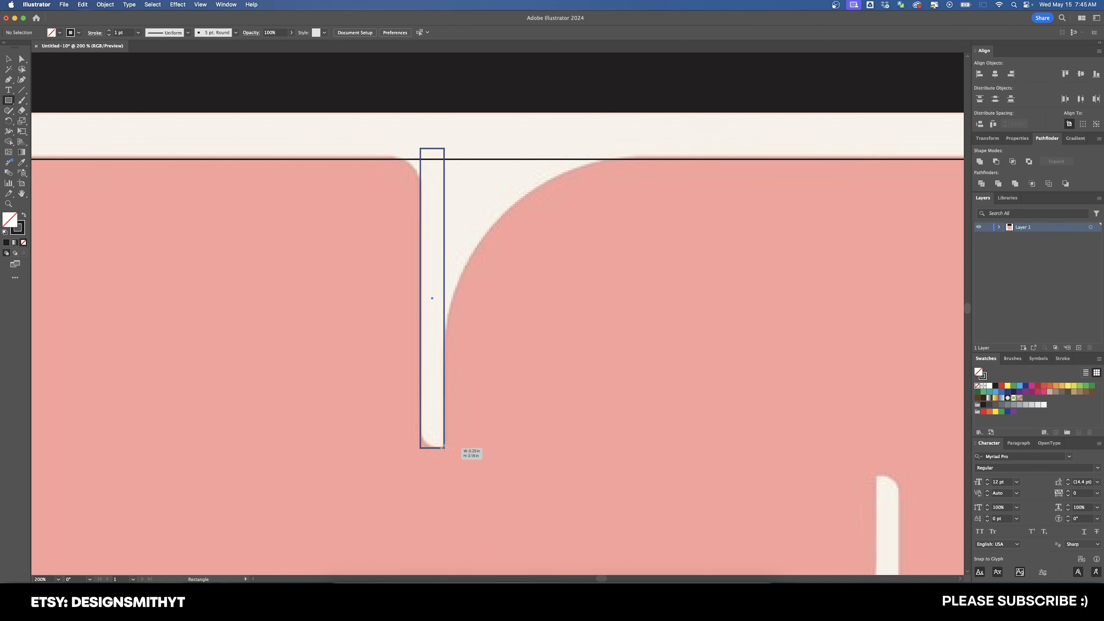
key("a")
left_click(391, 464)
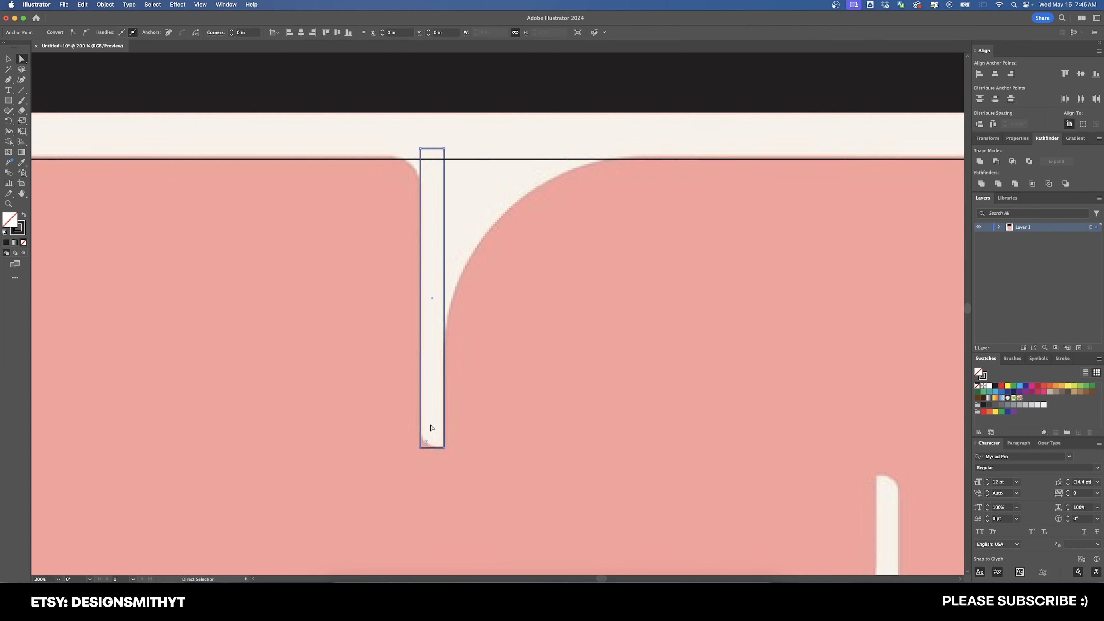
left_click(256, 36)
type("0.15")
key("Return")
left_click(550, 269)
Draw a small rectangle at the block corner left of the upper slot, and round its upper-right corner to 0.3 in
scroll(550, 269, "up", 2)
scroll(550, 269, "right", 1)
key("m")
left_click_drag(353, 203, 379, 237)
key("a")
left_click(251, 33)
type("0.3")
key("Return")
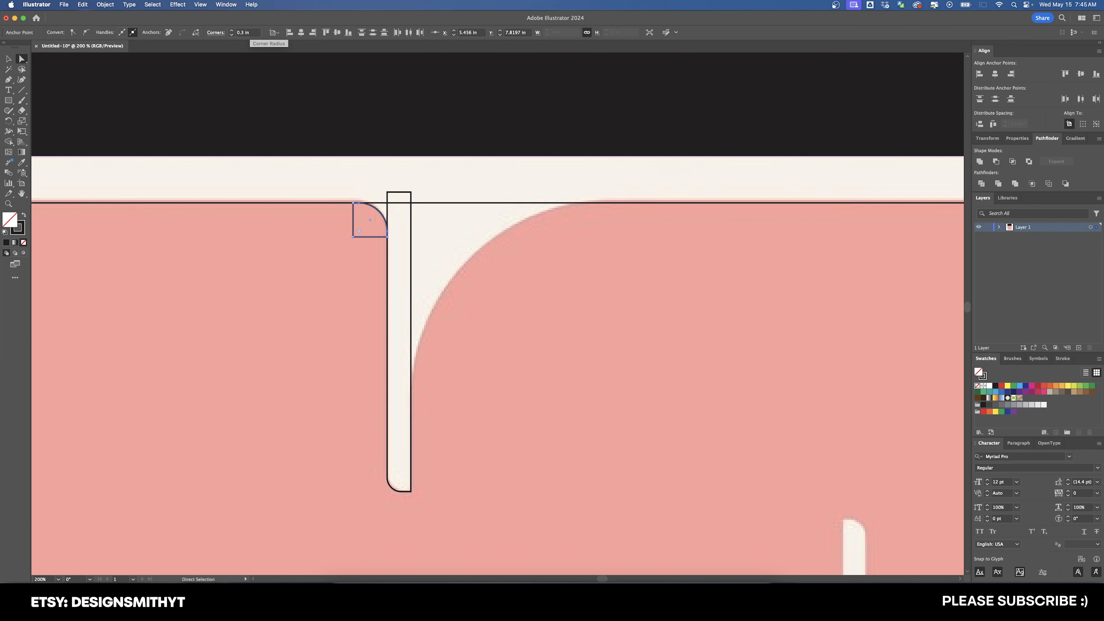
left_click(604, 305)
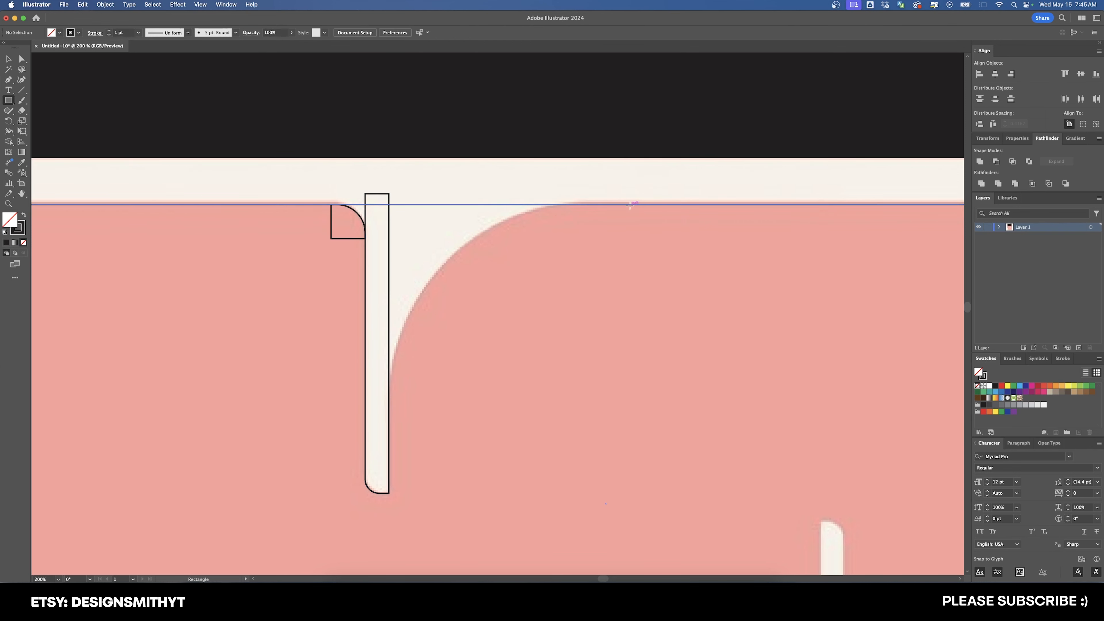
Draw a rectangle about 2.56 by 2.86 in right of the upper slot, and round its upper-left corner to 2.1 in
mouse_move(629, 204)
left_mouse_down()
mouse_move(547, 370)
mouse_move(389, 474)
left_mouse_up()
key("a")
left_click_drag(398, 213, 613, 378)
left_click_drag(612, 378, 612, 377)
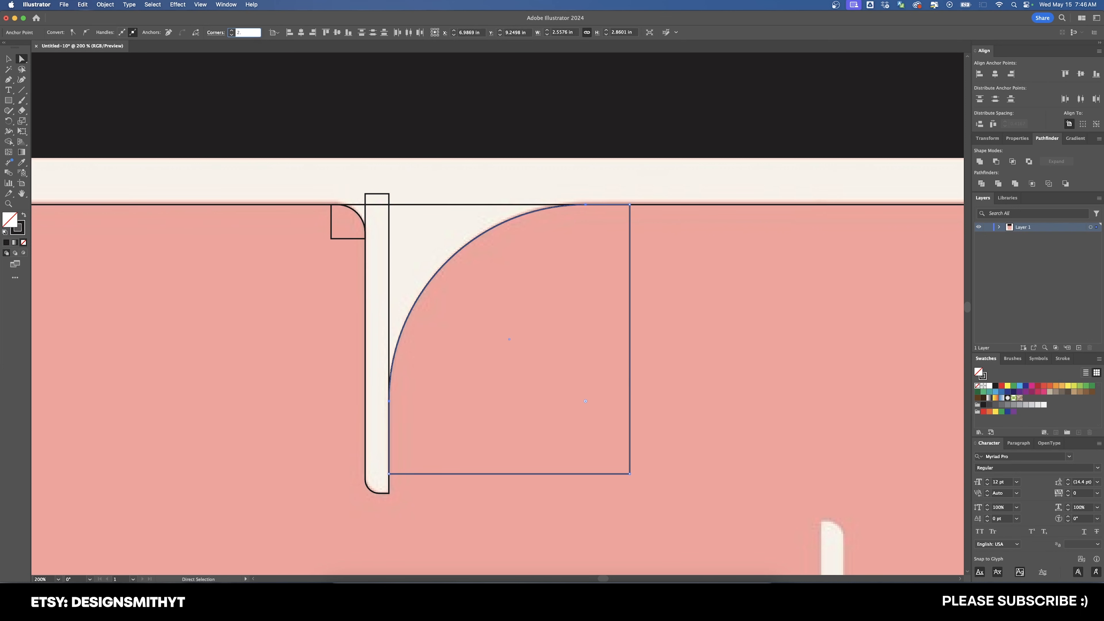
type("2.1")
key("Return")
left_click(720, 261)
Duplicate the three upper slot shapes, rotate the copy 180°, and align it over the lower slot
scroll(720, 261, "down", 2)
scroll(695, 259, "right", 3)
scroll(696, 259, "down", 1)
key("v")
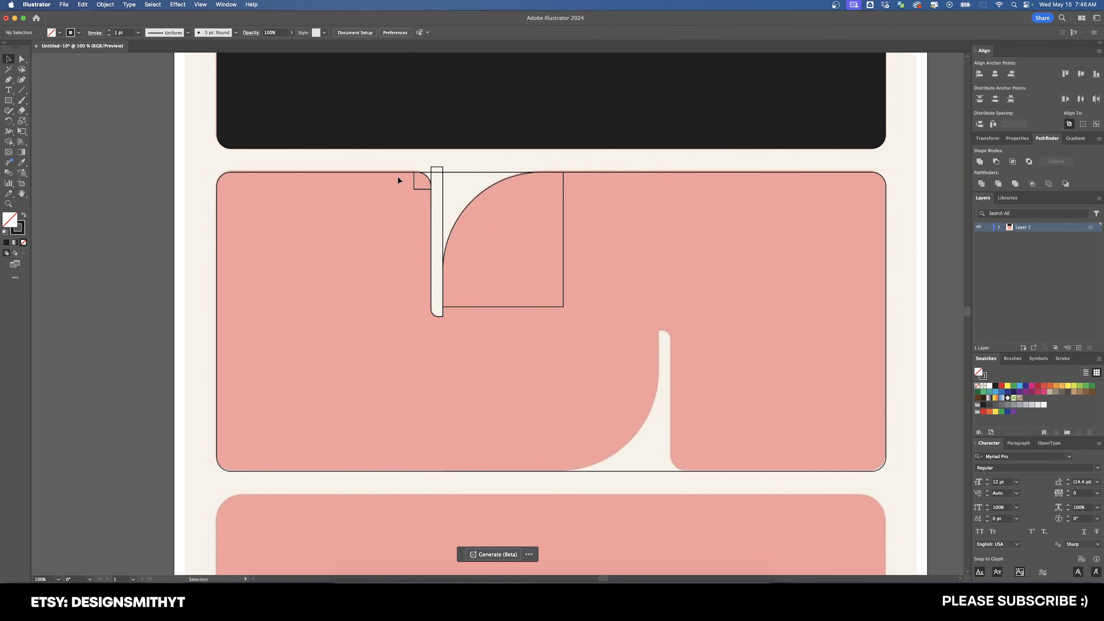
left_click_drag(542, 253, 542, 253)
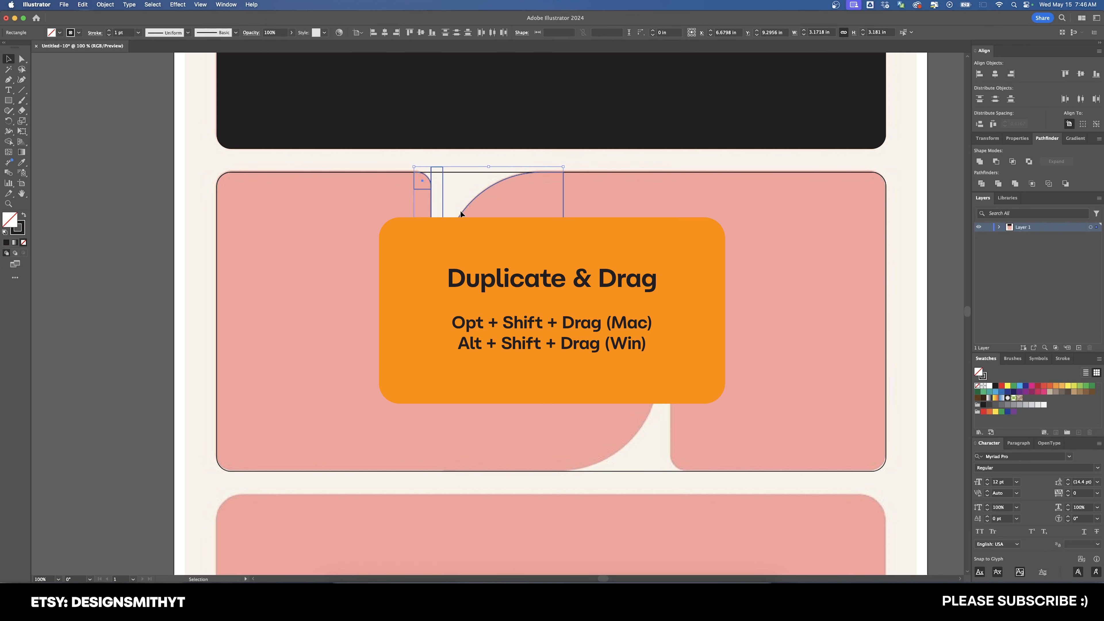
left_click_drag(462, 211, 648, 347)
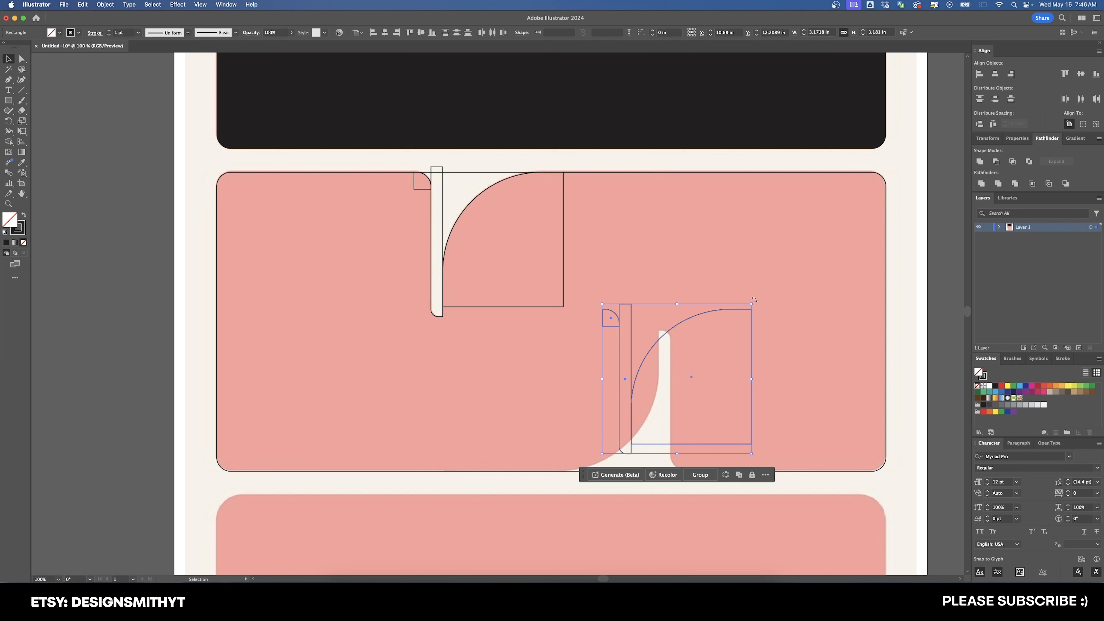
left_click_drag(754, 300, 569, 467)
left_click_drag(675, 414, 658, 414)
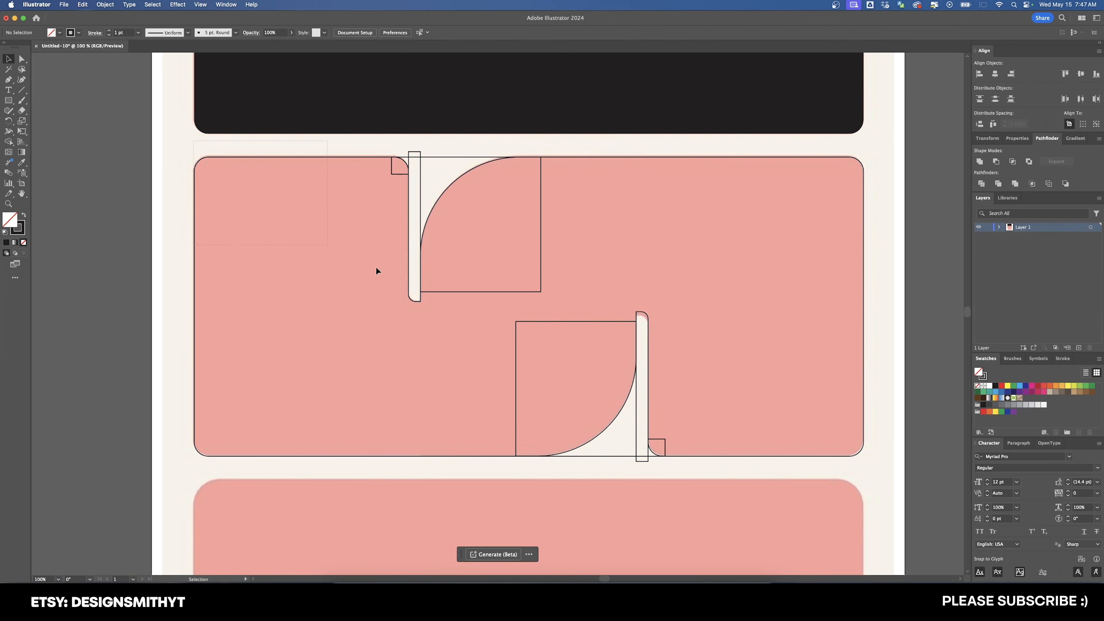
Swap fill and stroke on all the middle block's shapes, and split them with Pathfinder Divide
left_click_drag(854, 499, 874, 498)
key("shift+x")
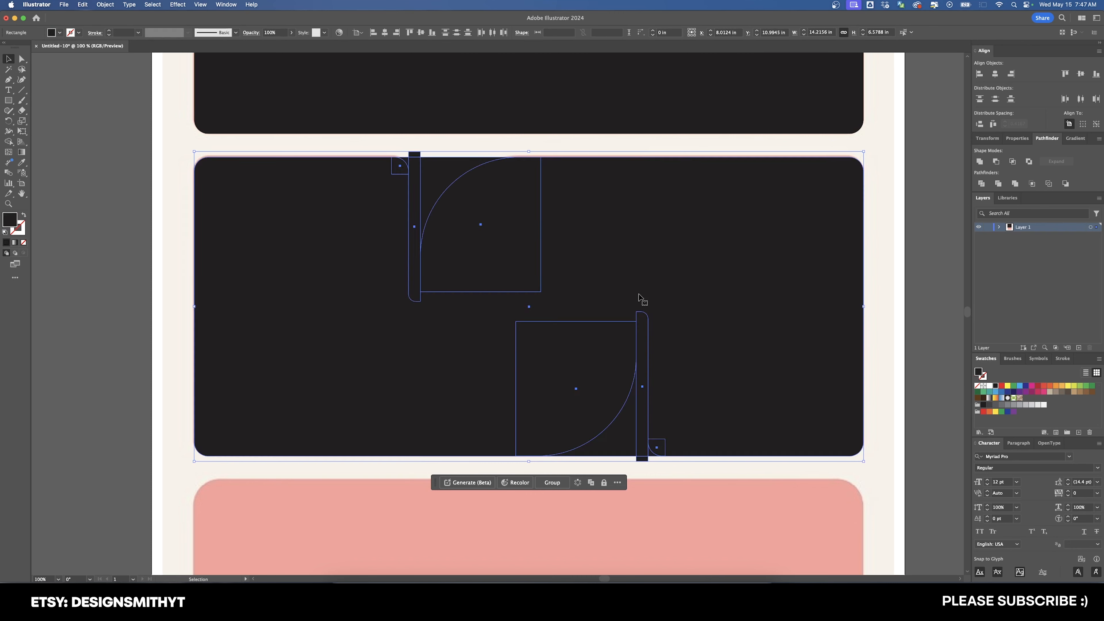
left_click(983, 183)
Delete the divided pieces in and around the upper slot so its straight gap and curved corners are cut out
scroll(383, 146, "up", 3)
left_click(386, 146)
key("a")
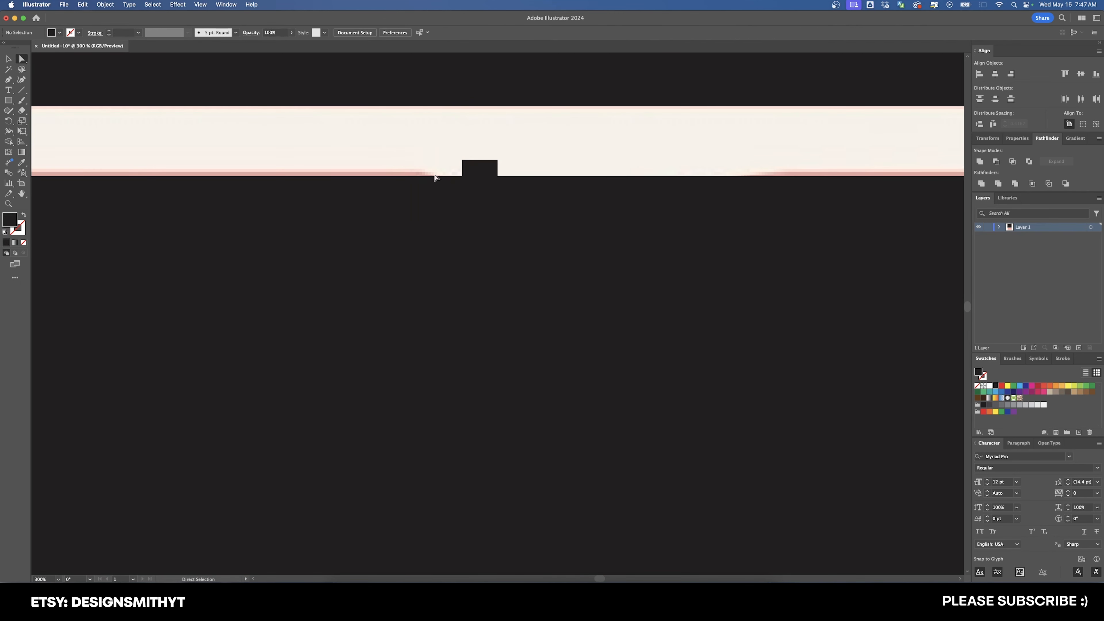
left_click(454, 190)
key("Delete")
left_click(529, 188)
key("Delete")
left_click(480, 187)
left_click(481, 170)
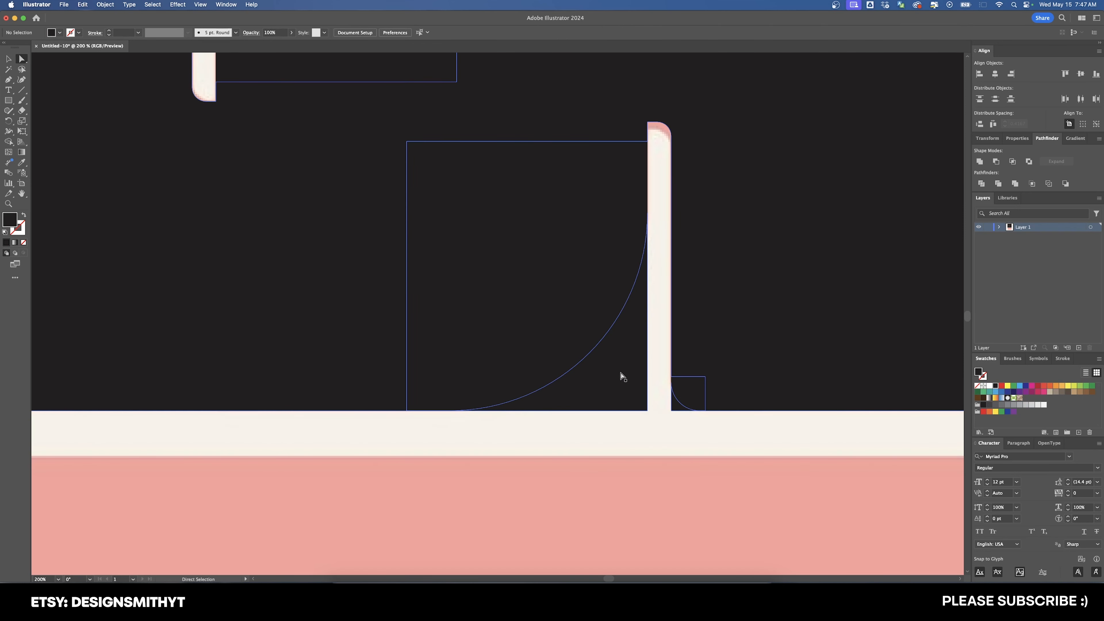
Delete the corner anchor point outside the lower slot's large curve, and patch the resulting gap with a black rectangle
left_click(623, 368)
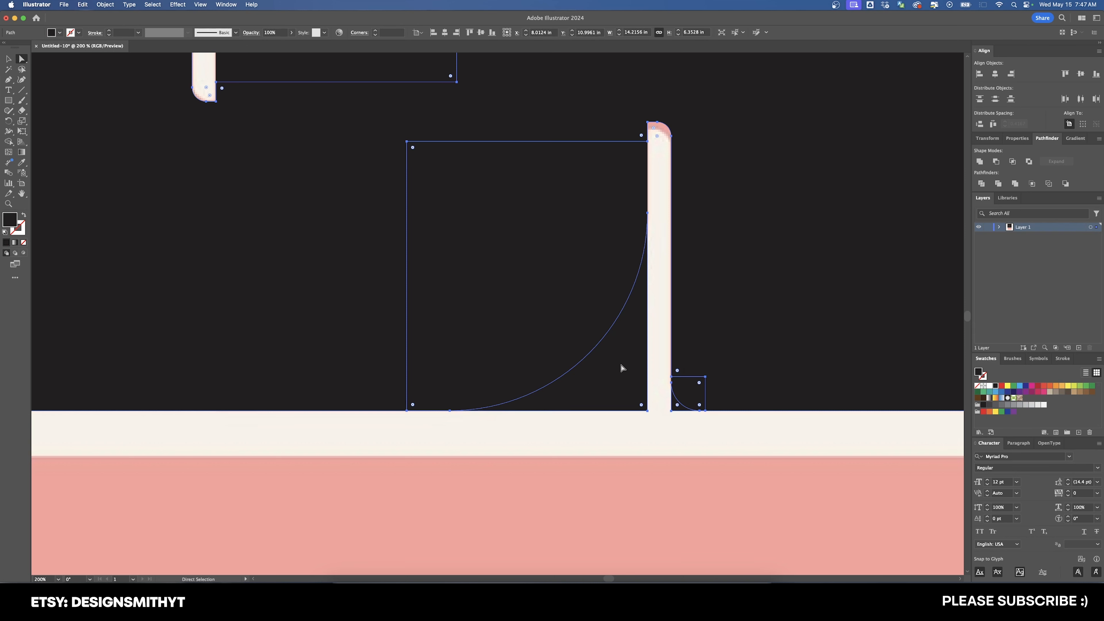
left_click(657, 244)
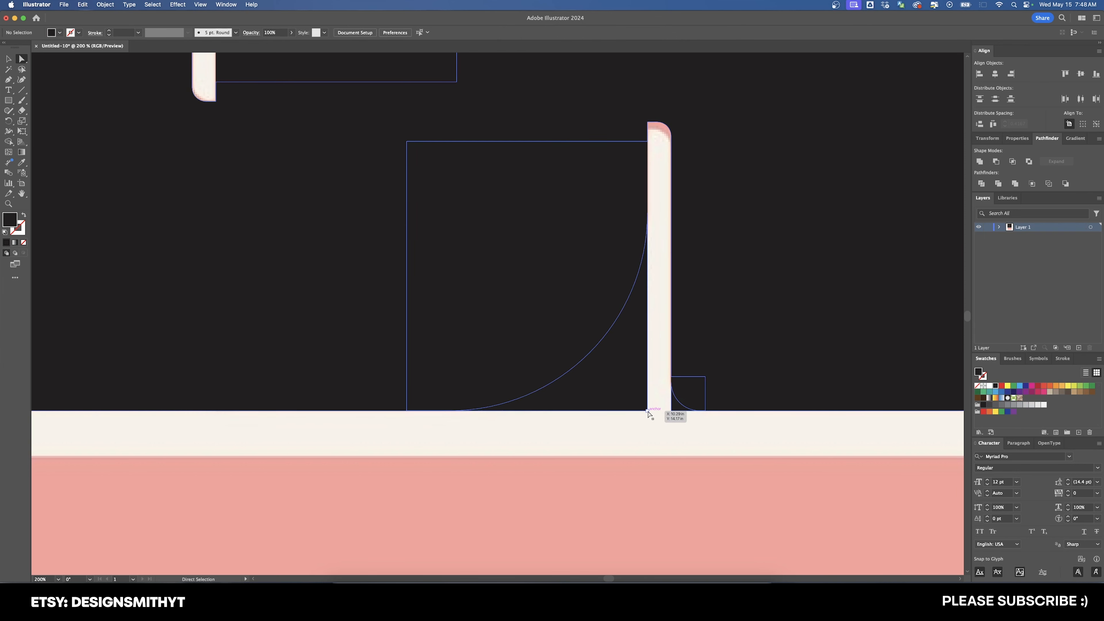
left_click(648, 411)
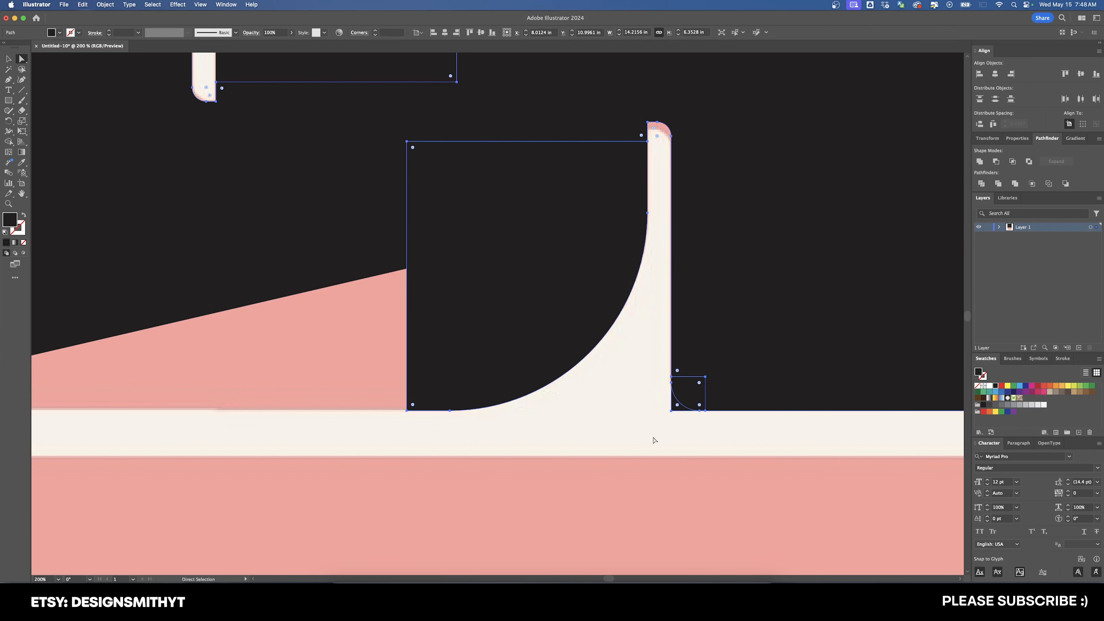
key("super+minus")
key("super+minus")
key("super+minus")
key("m")
mouse_move(373, 409)
left_mouse_down()
mouse_move(479, 360)
mouse_move(575, 349)
left_mouse_up()
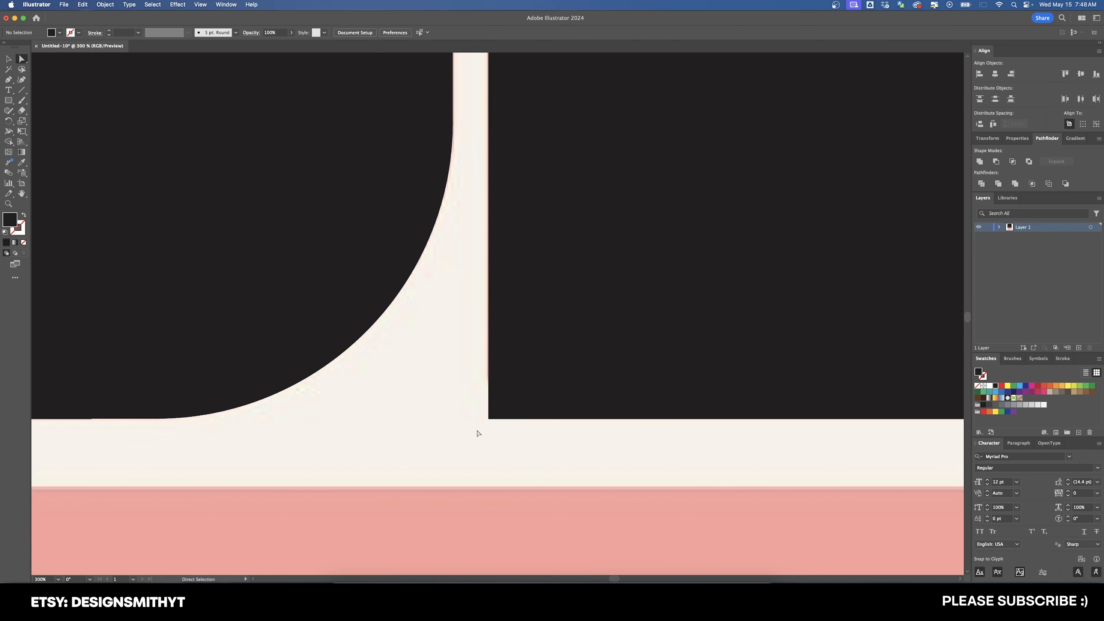
Delete the corner anchor point outside the lower slot's small rounded corner, and patch the resulting gap with a black rectangle
left_click_drag(477, 430, 517, 392)
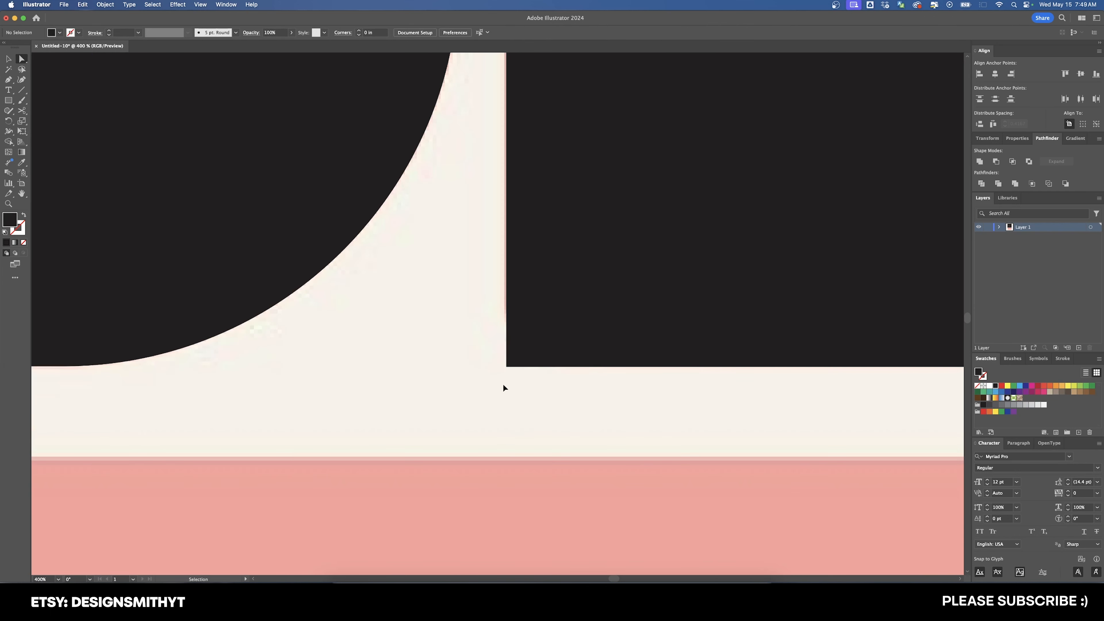
left_click(506, 368)
key("Delete")
left_click(513, 386)
key("super+minus")
key("super+minus")
key("m")
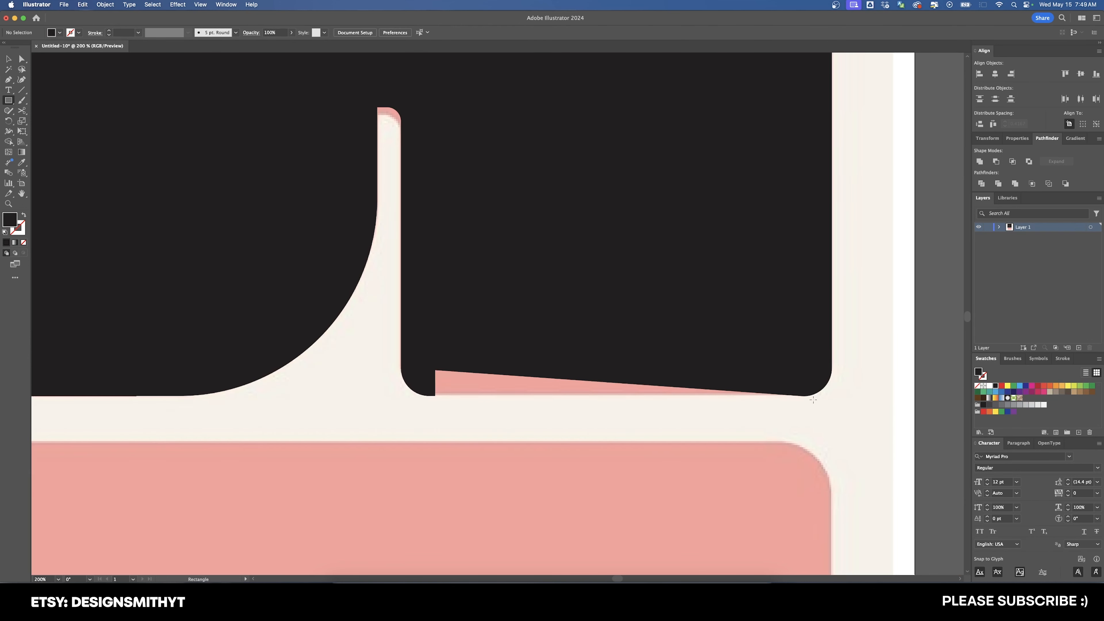
left_click_drag(804, 396, 435, 348)
Select all pieces of the middle block, including both patches, and unite them into one black shape
key("v")
scroll(516, 414, "up", 4)
left_click_drag(927, 341, 928, 340)
left_click(300, 429)
scroll(300, 429, "down", 5)
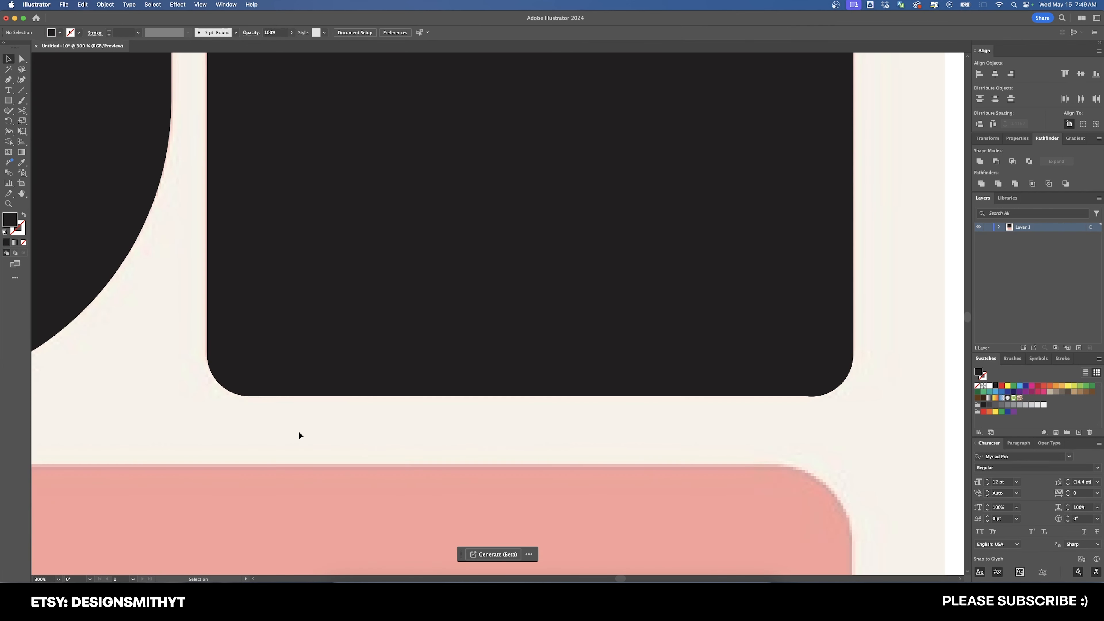
scroll(298, 431, "down", 3)
scroll(246, 202, "left", 5)
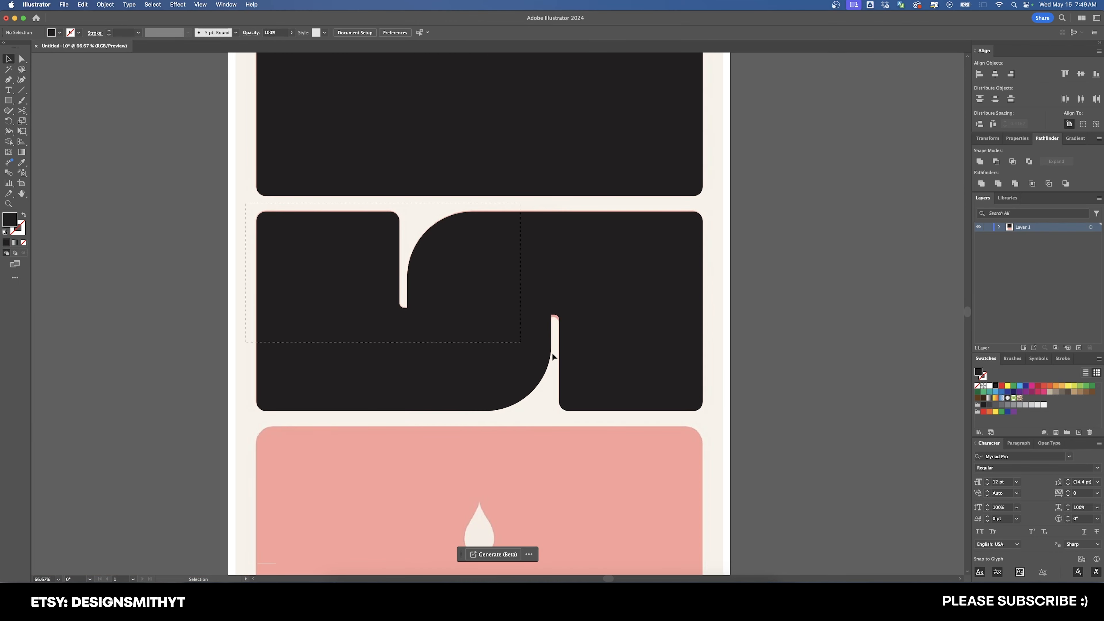
key("super+a")
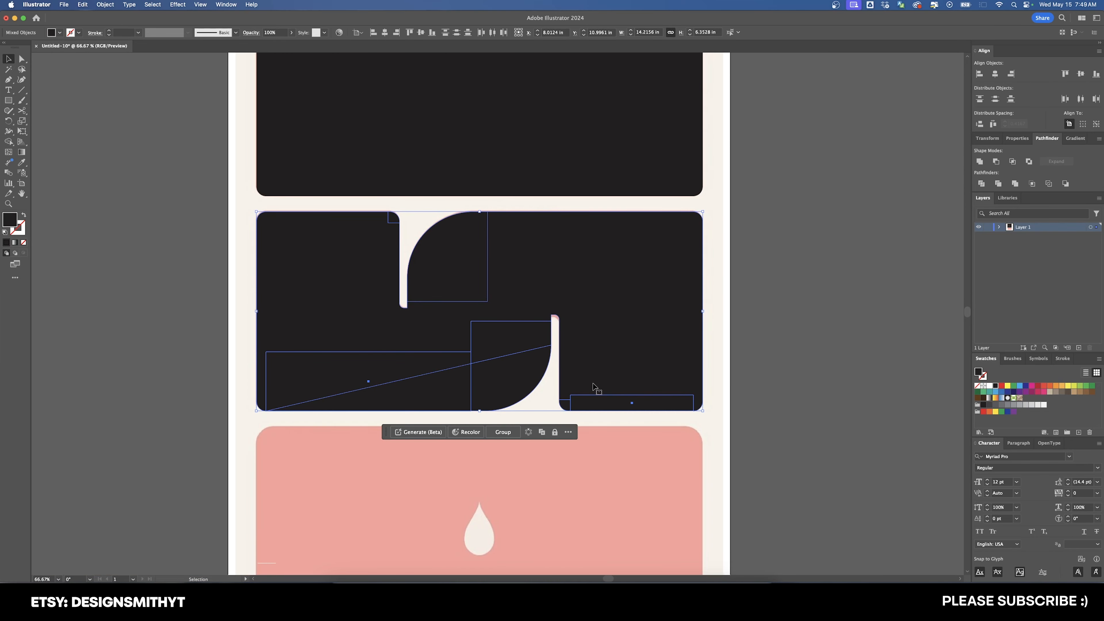
left_click(980, 162)
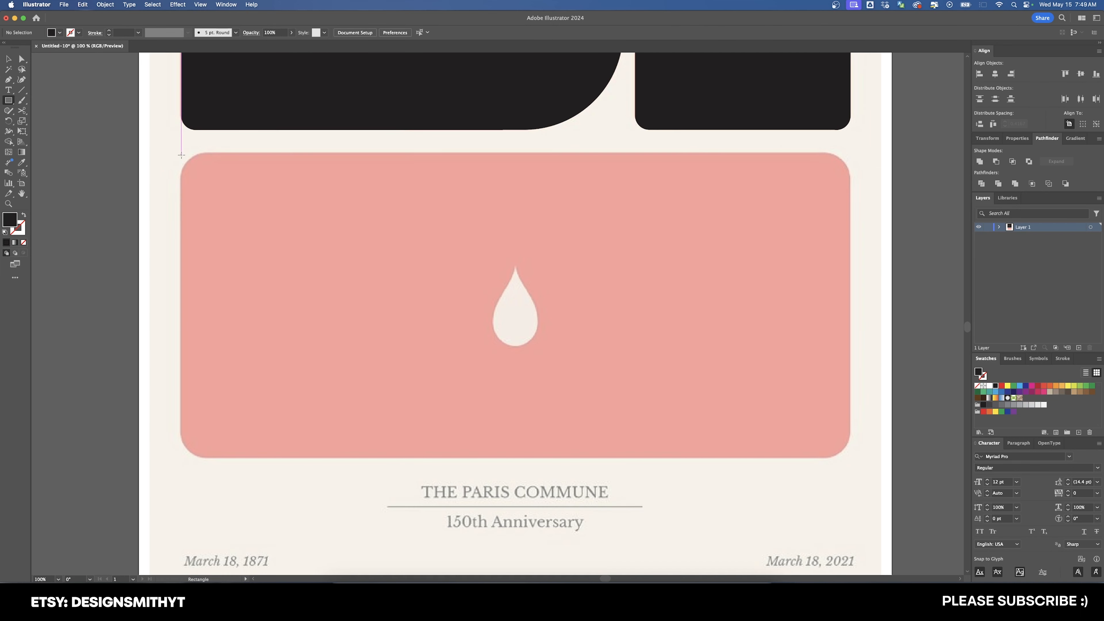
Draw an unfilled, black-outlined rectangle about 14.2 by 6.47 in over the pink block containing the drop
key("shift+x")
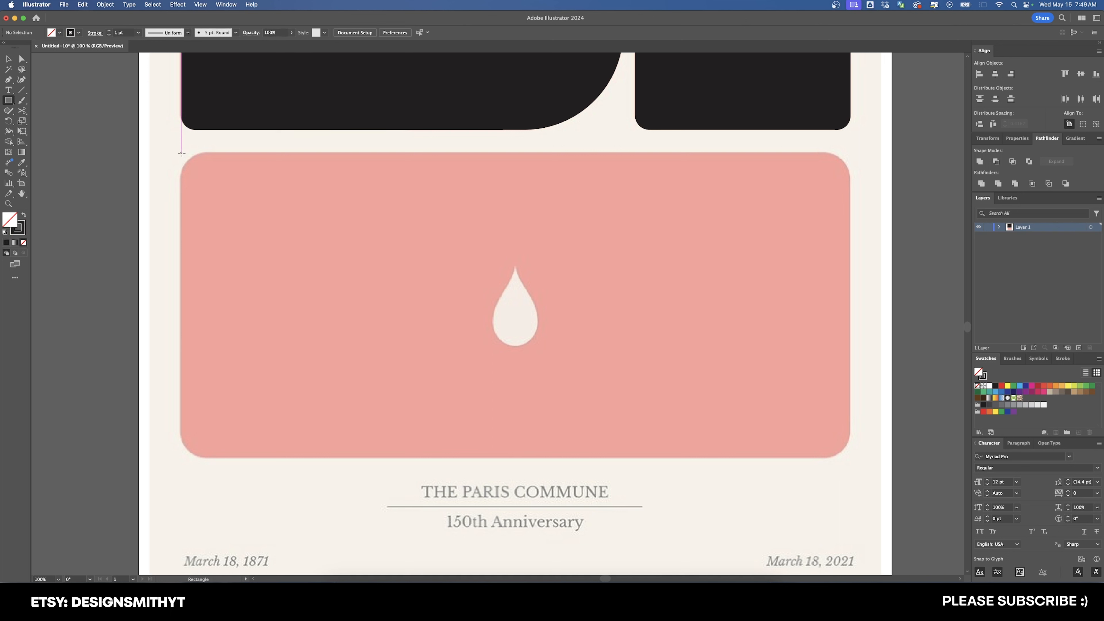
left_click_drag(181, 153, 468, 457)
key("v")
left_click_drag(468, 305, 851, 306)
Round all corners of the rectangle around the drop to 0.5 in
key("a")
left_click_drag(189, 160, 205, 176)
double_click(397, 33)
type(".5")
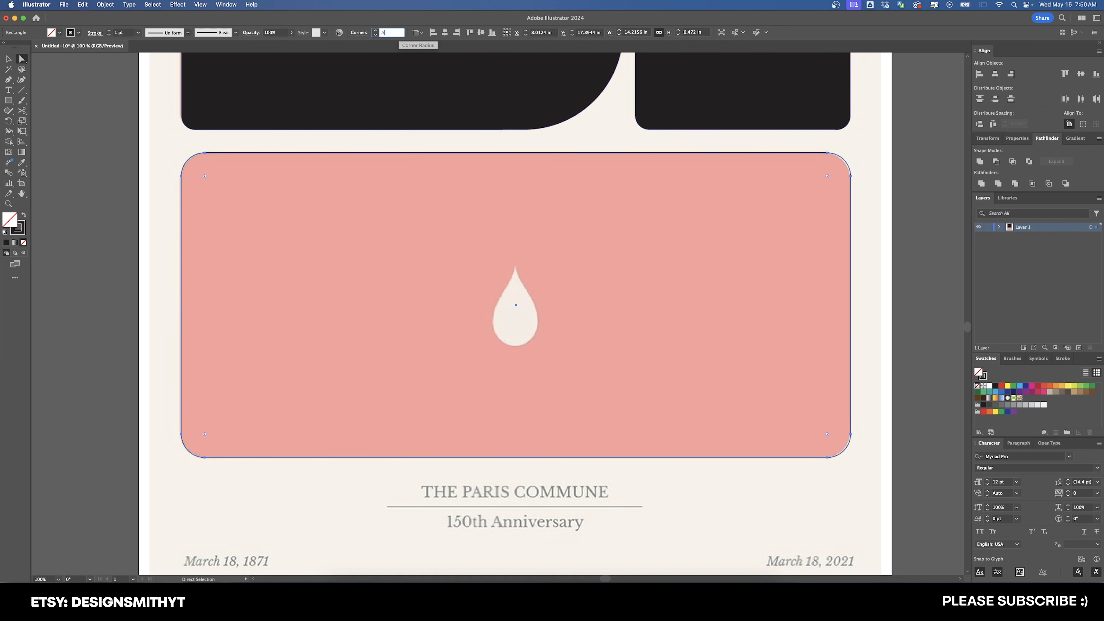
key("Return")
left_click(617, 130)
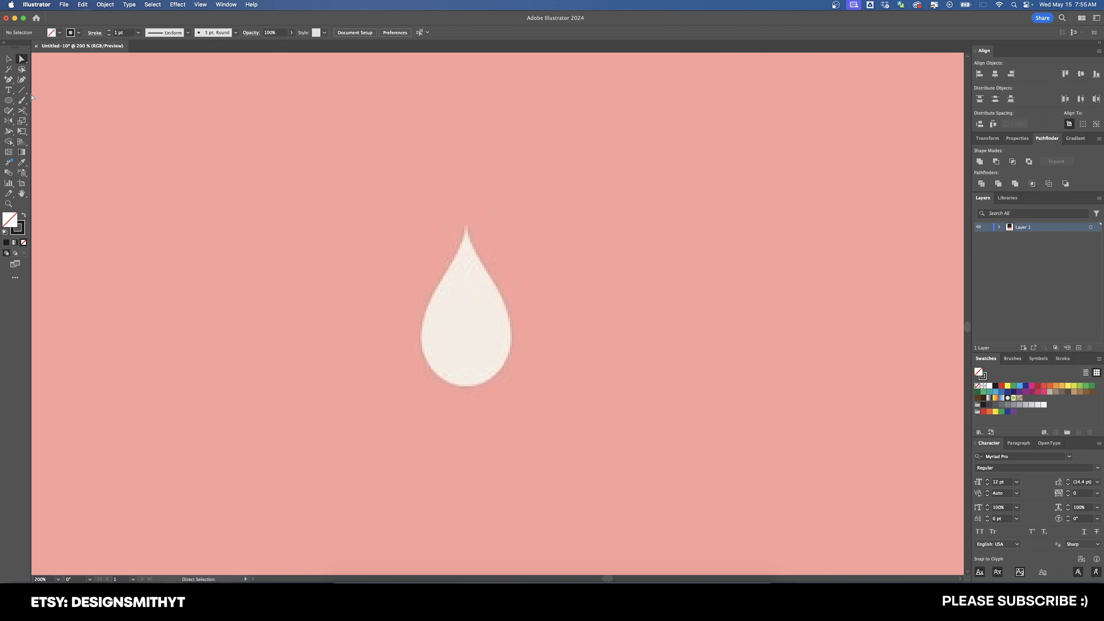
Draw a circle centred on the drop down to its base, and move the circle's top anchor up to the drop's tip
left_click(8, 101)
left_click_drag(467, 318, 534, 385)
key("a")
left_click(457, 231)
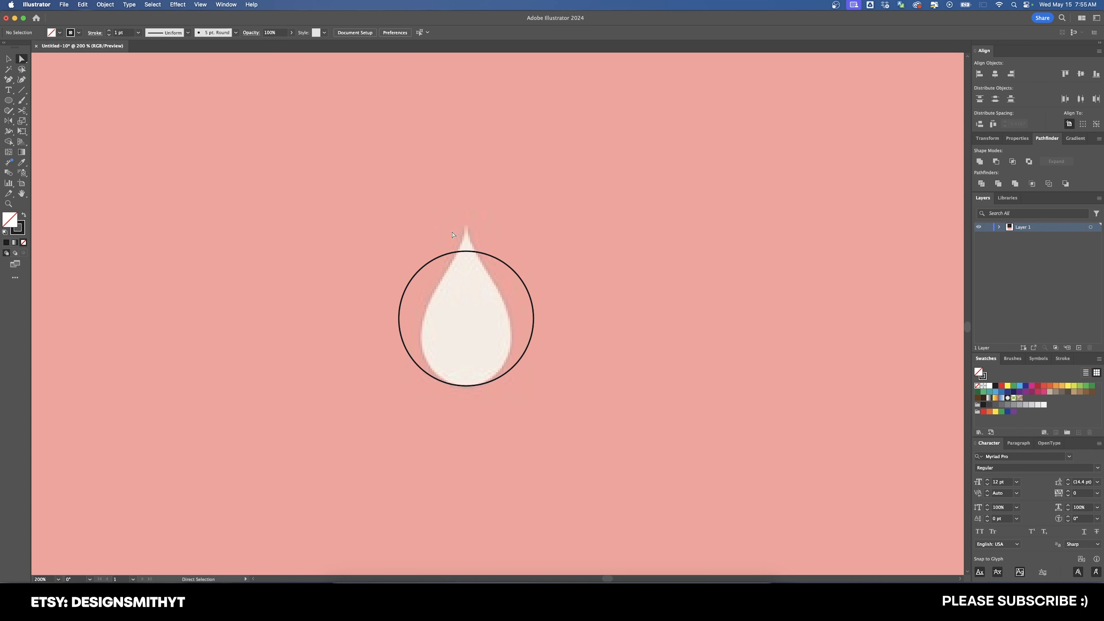
left_click_drag(453, 236, 490, 291)
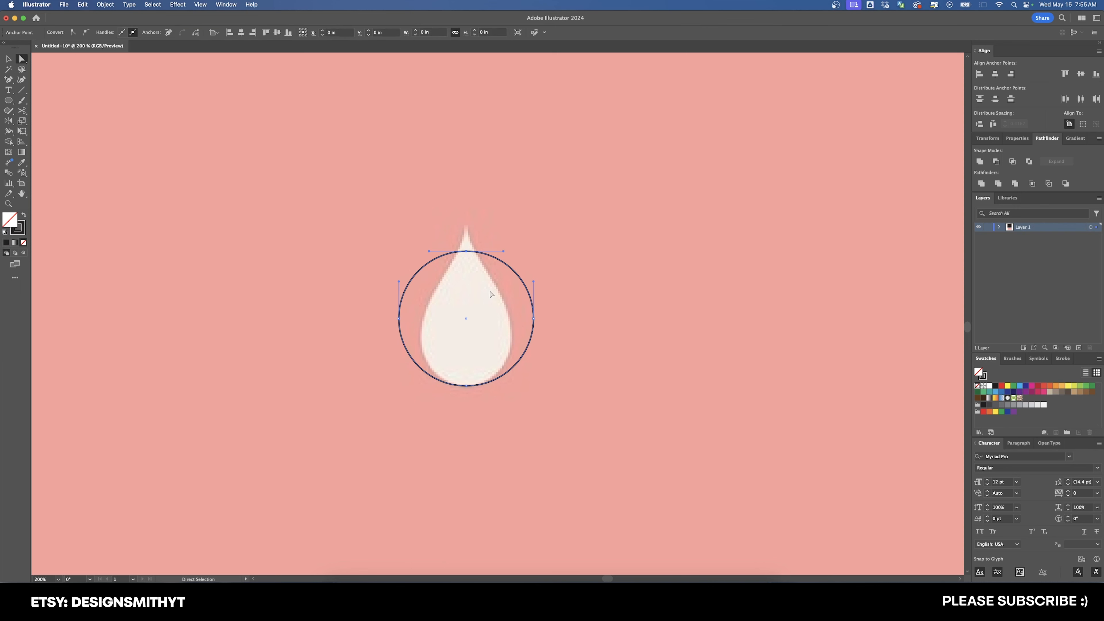
left_click_drag(467, 251, 470, 220)
Turn the circle's top anchor handles straight down to form a pointed tip, and raise that anchor well above the reference drop
key("v")
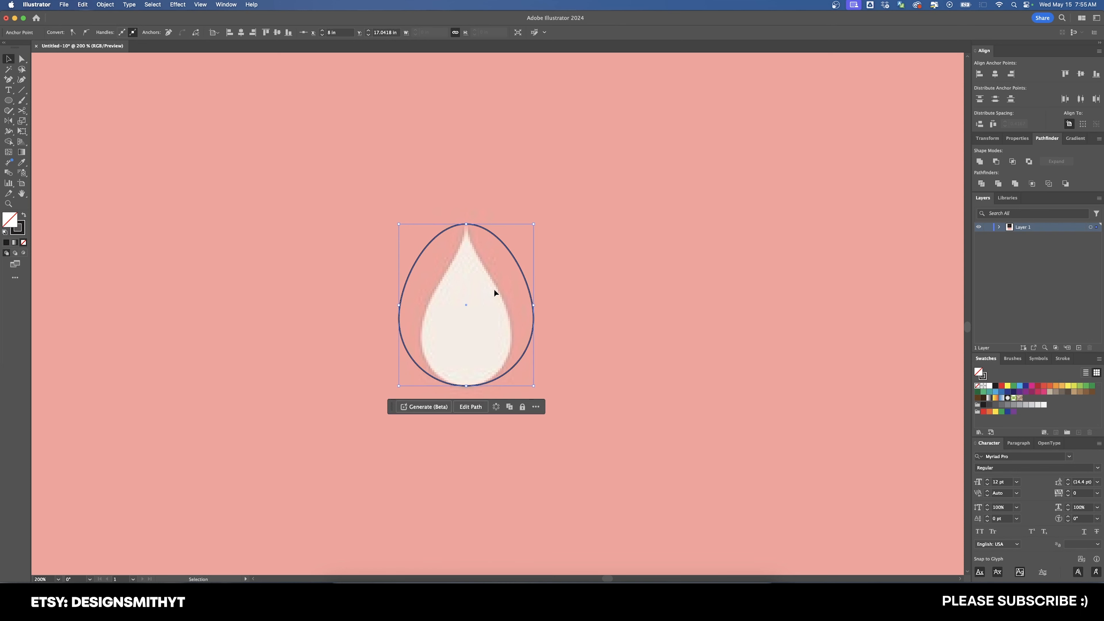
key("a")
left_click(467, 225)
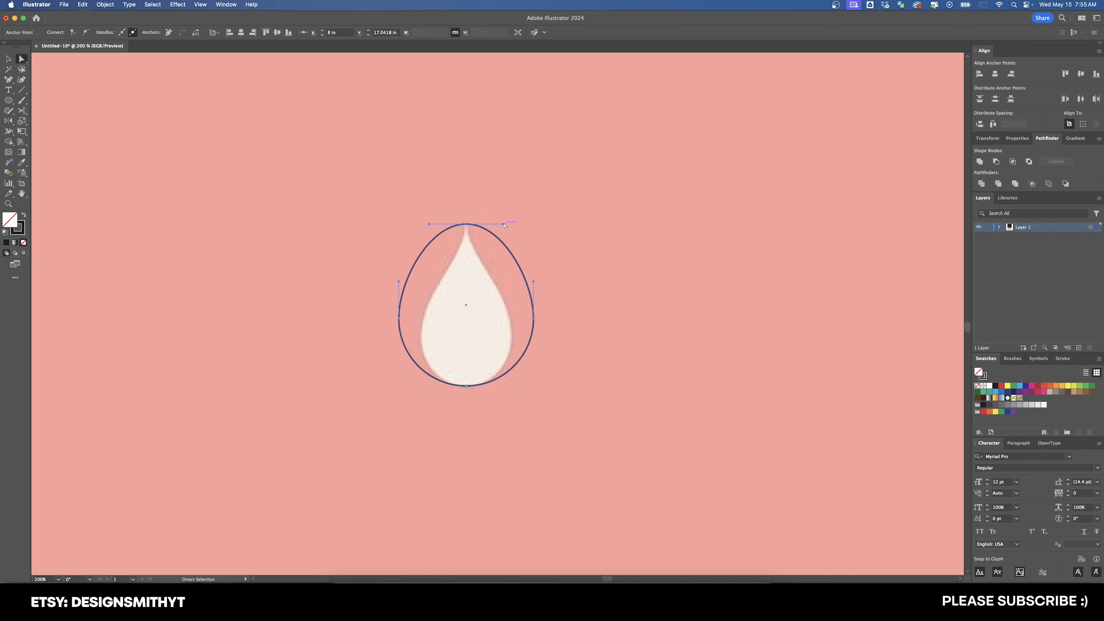
left_click_drag(504, 223, 465, 260)
left_click_drag(429, 223, 465, 259)
left_click_drag(437, 182, 494, 242)
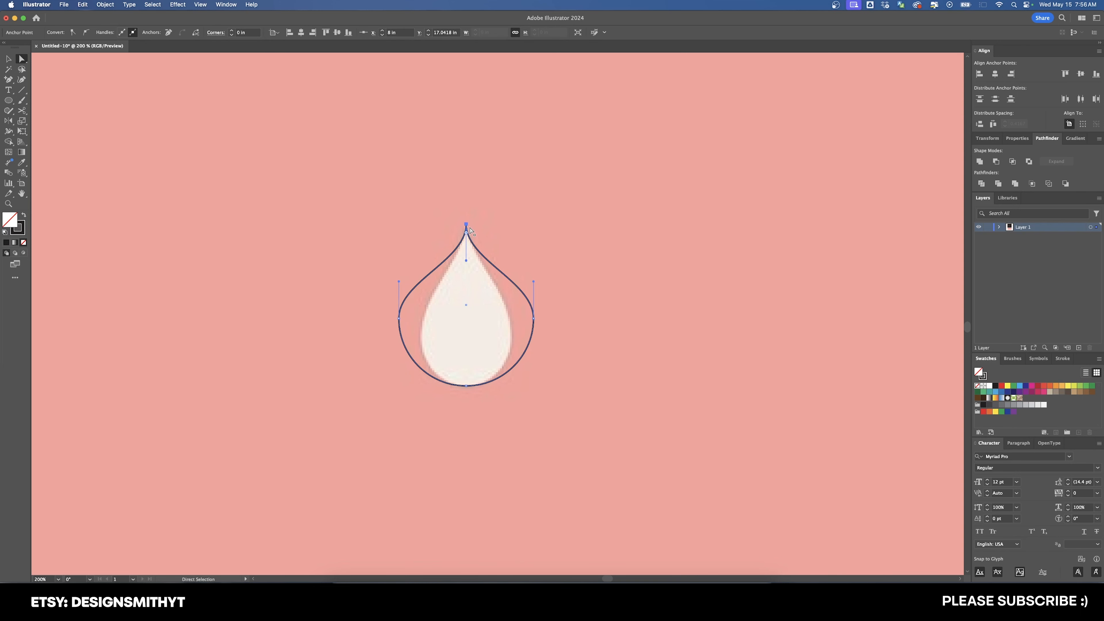
left_click_drag(467, 225, 467, 173)
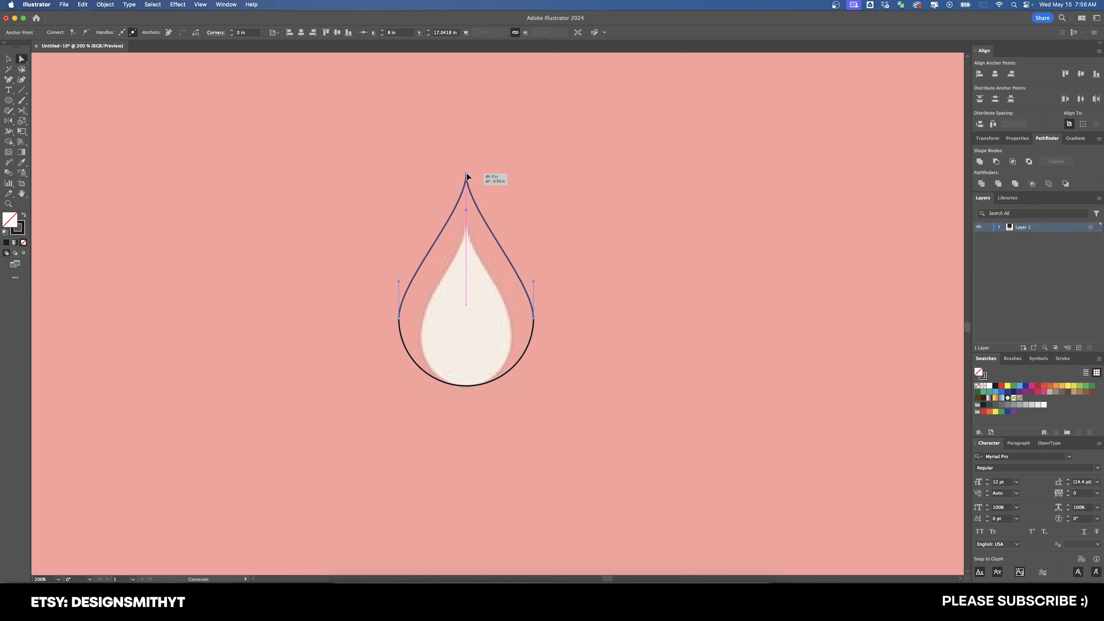
Scale the drop outline down proportionally and move it so it matches the reference drop
key("v")
left_click_drag(535, 174, 514, 204)
left_click_drag(488, 256, 489, 283)
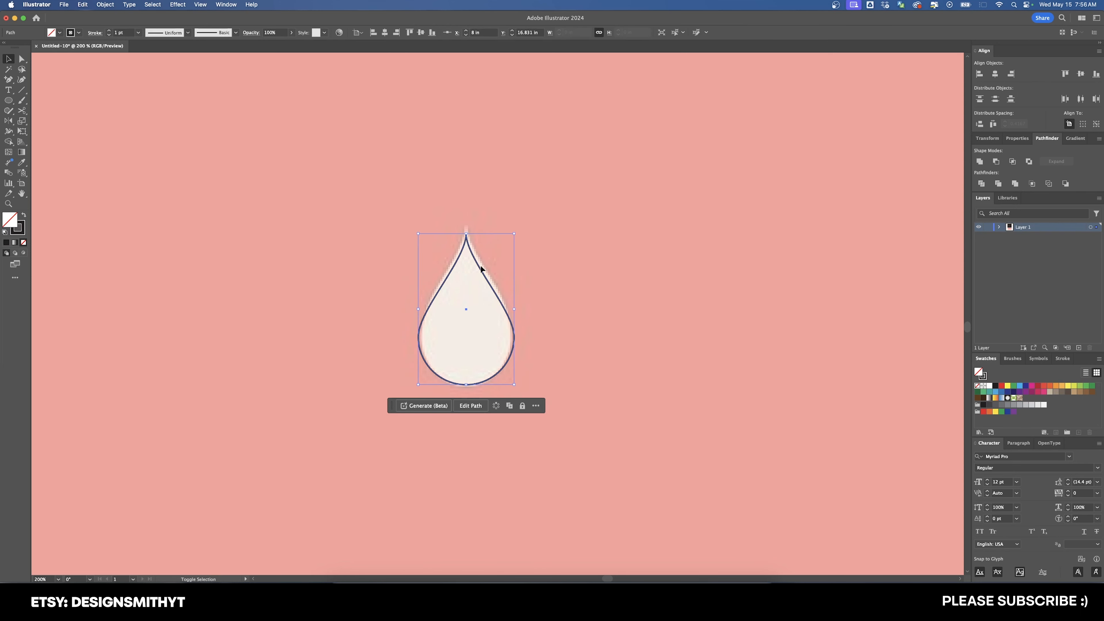
key("a")
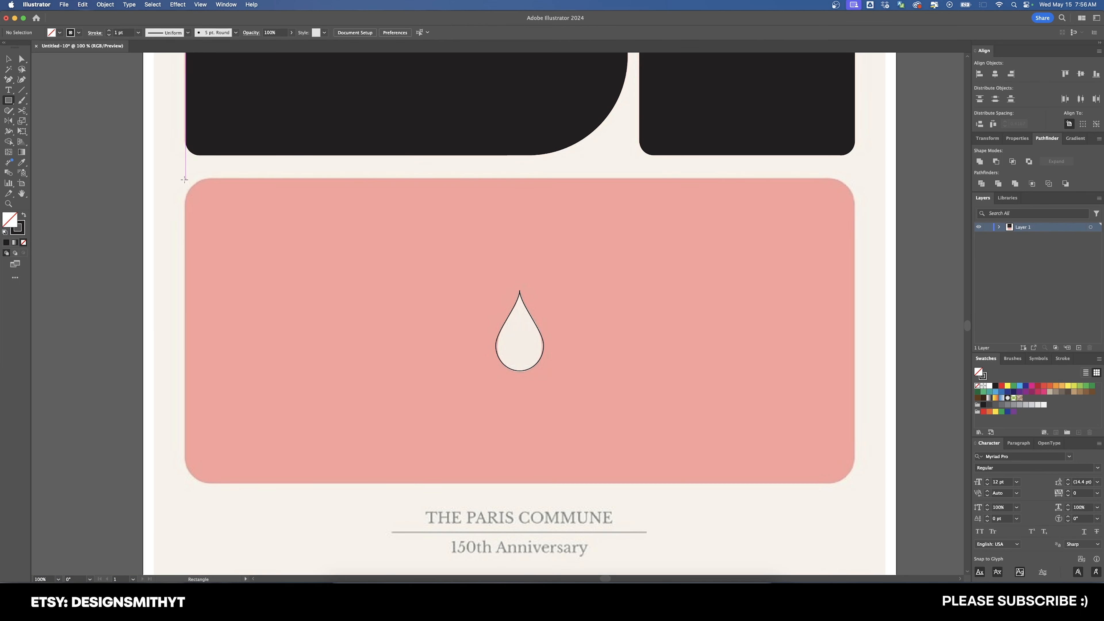
Draw a rounded rectangle about 14.2 by 6.46 in over the pink block and centre the drop horizontally and vertically on it
left_click_drag(184, 179, 857, 487)
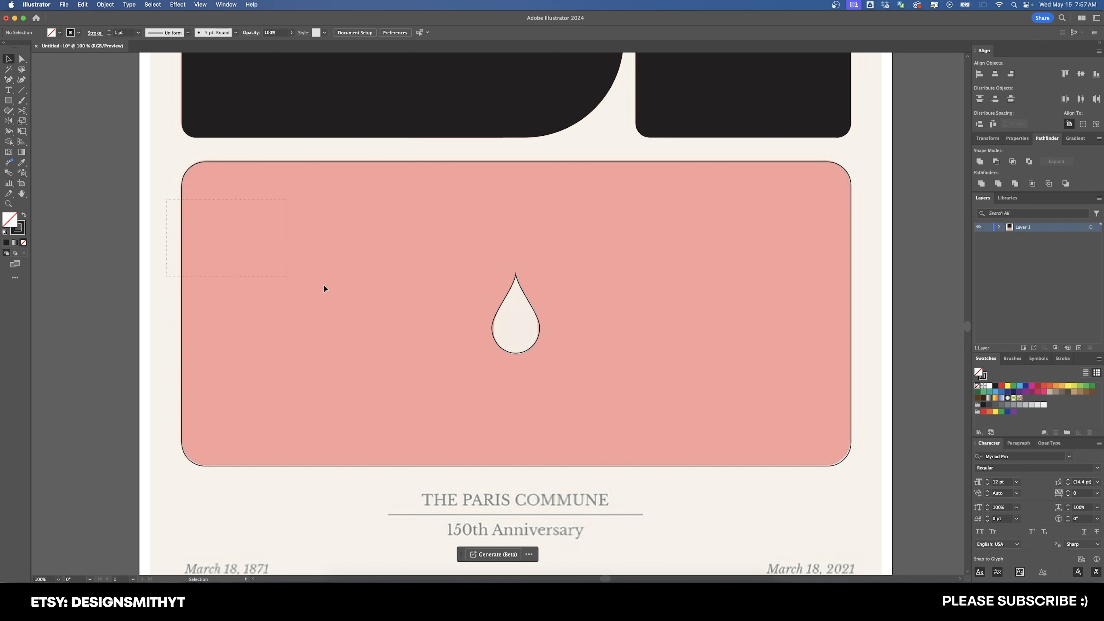
left_click_drag(609, 340, 576, 357)
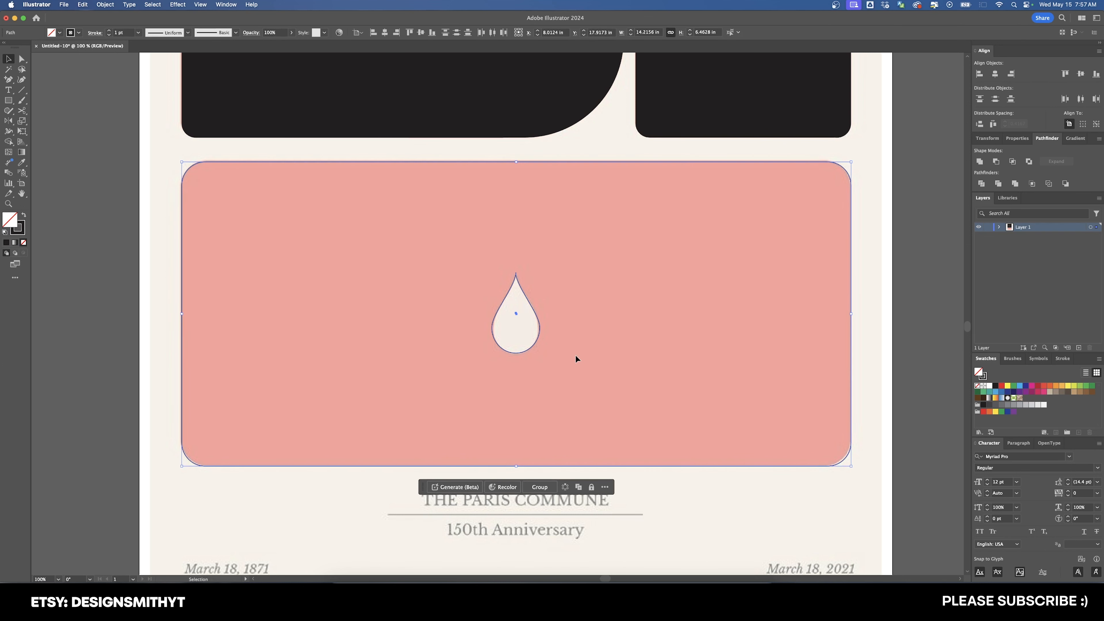
left_click(630, 161)
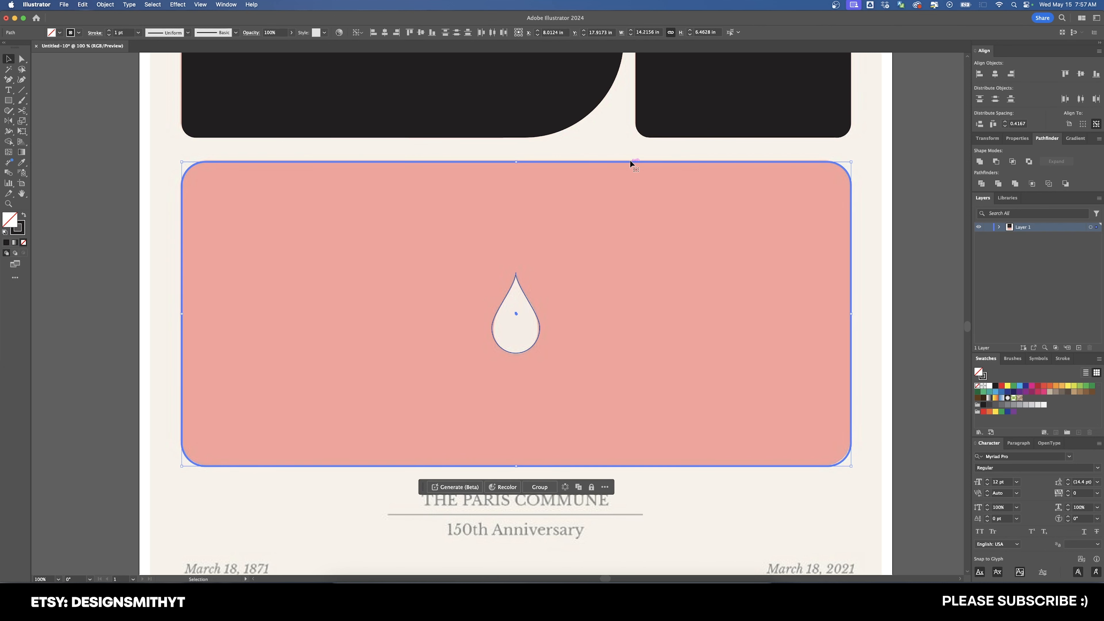
left_click(994, 75)
left_click(1078, 76)
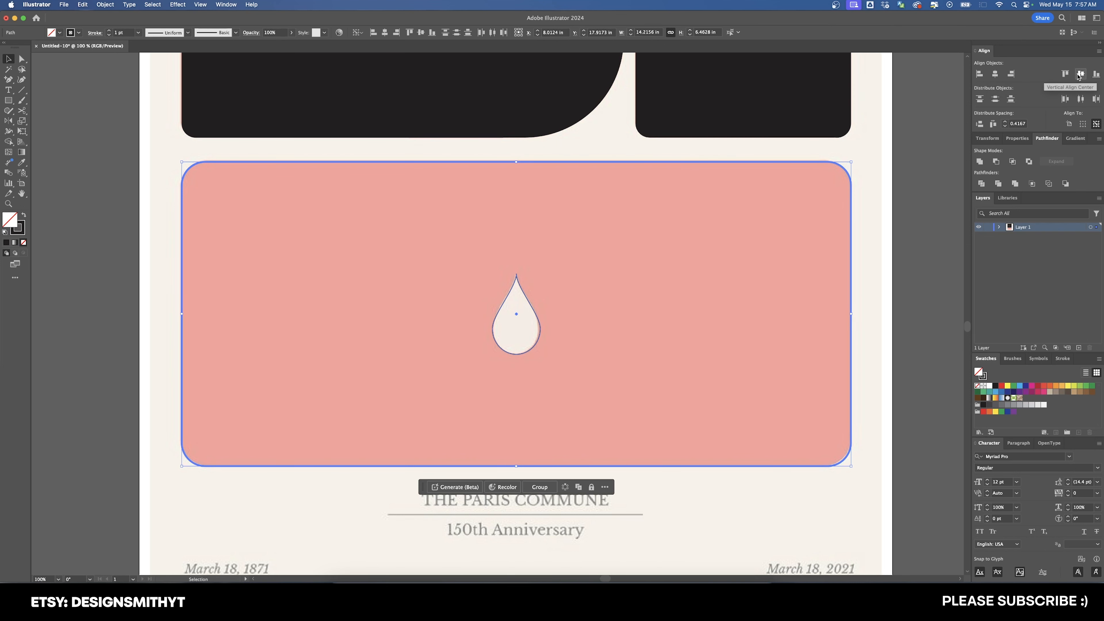
left_click(170, 229)
scroll(171, 229, "up", 1)
scroll(171, 229, "left", 1)
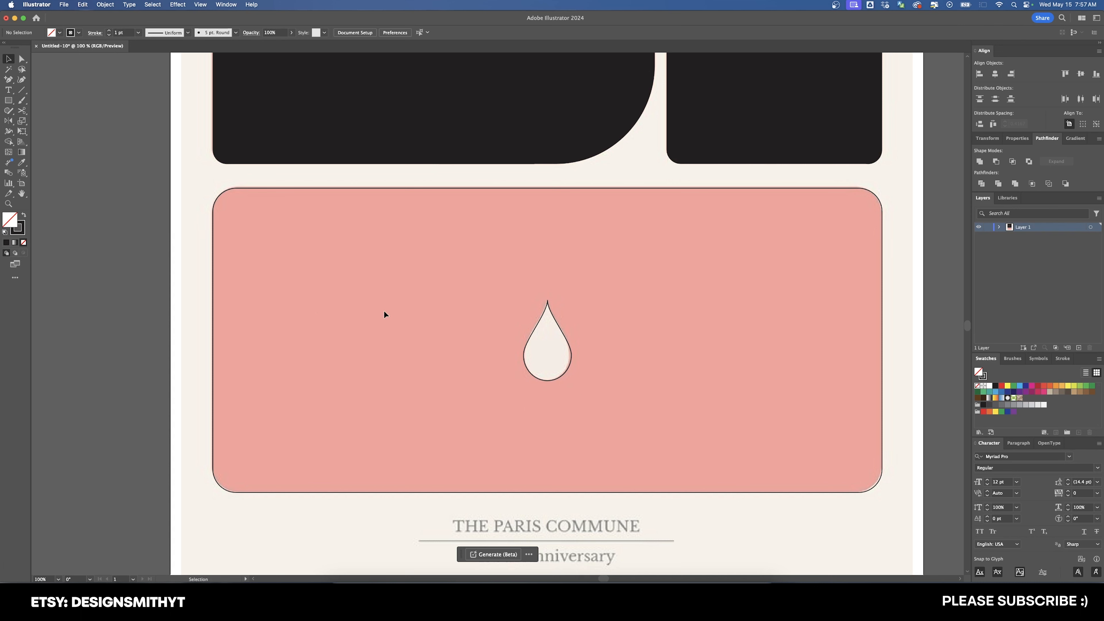
Select only the drop outline and bring it to the front of the stacking order
left_click_drag(464, 313, 614, 350)
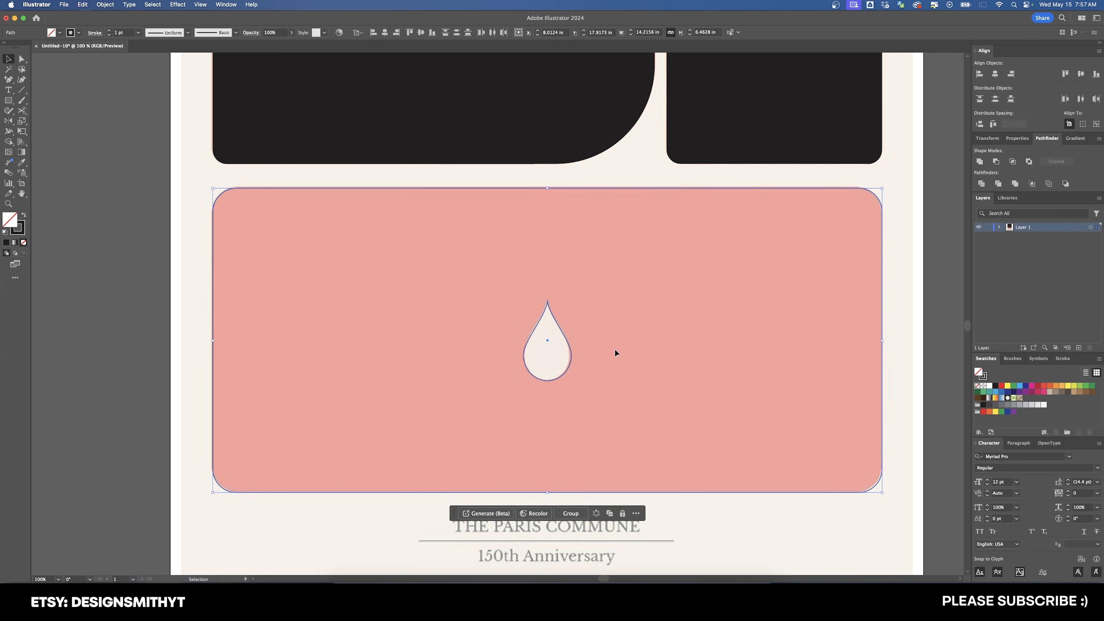
left_click(614, 350)
left_click(560, 329)
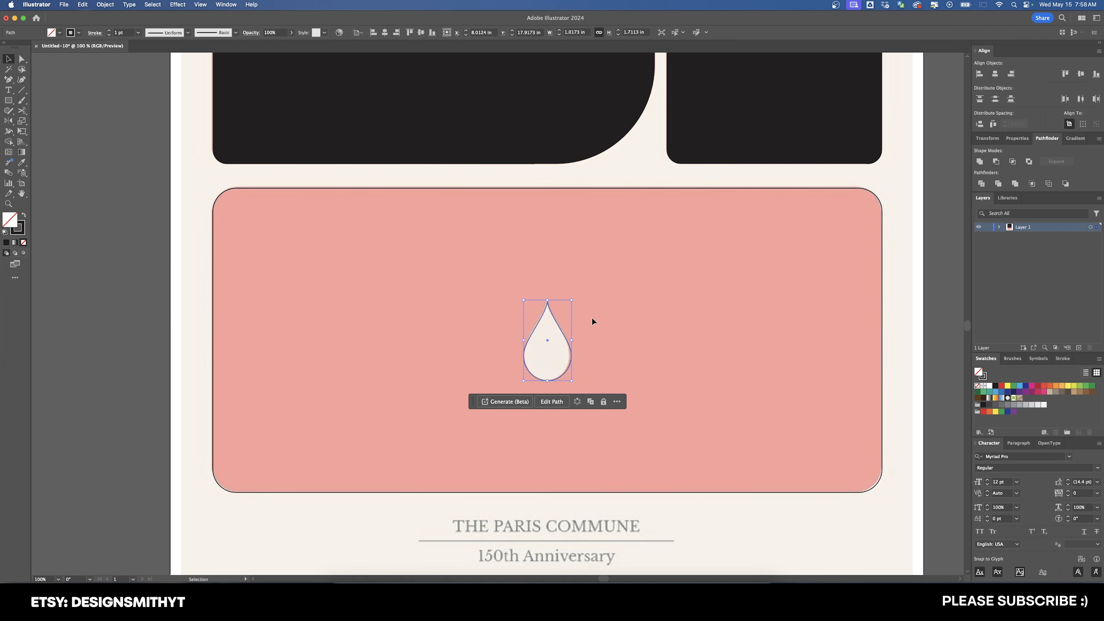
left_click(104, 5)
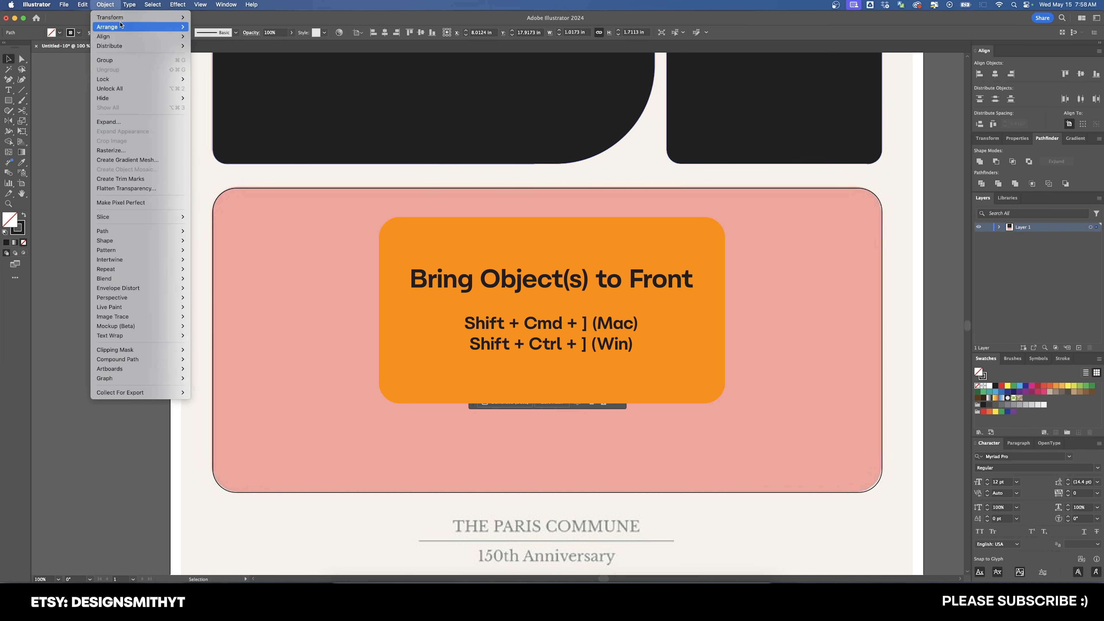
mouse_move(113, 27)
left_click(200, 28)
left_click(188, 249)
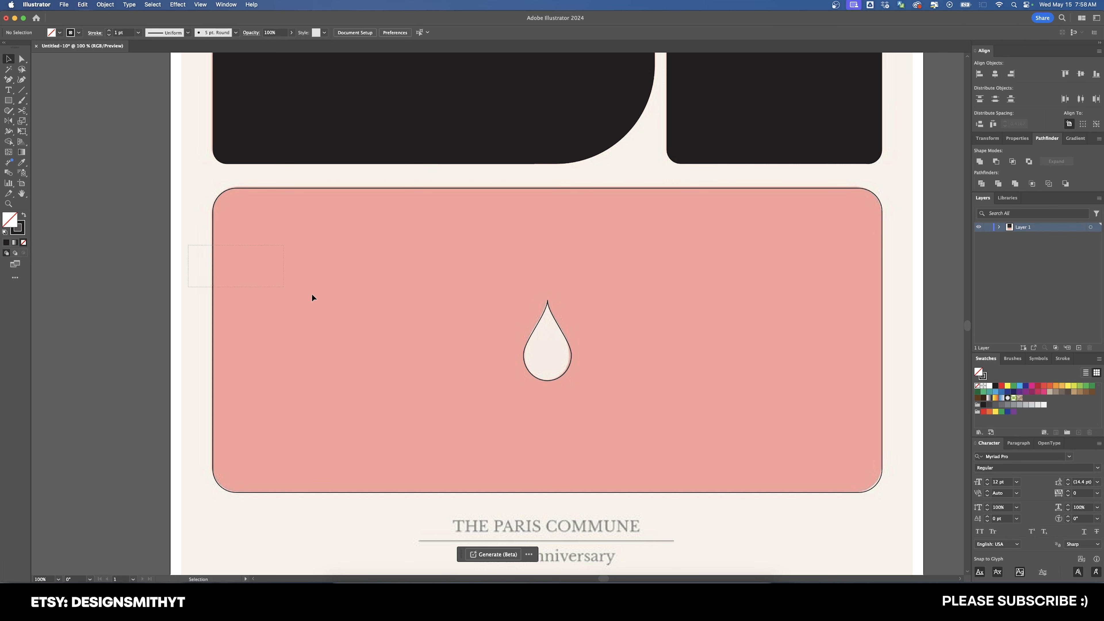
Subtract the drop from the rounded rectangle with Minus Front and give the cut-out block a black fill without an outline
left_click_drag(625, 360, 626, 359)
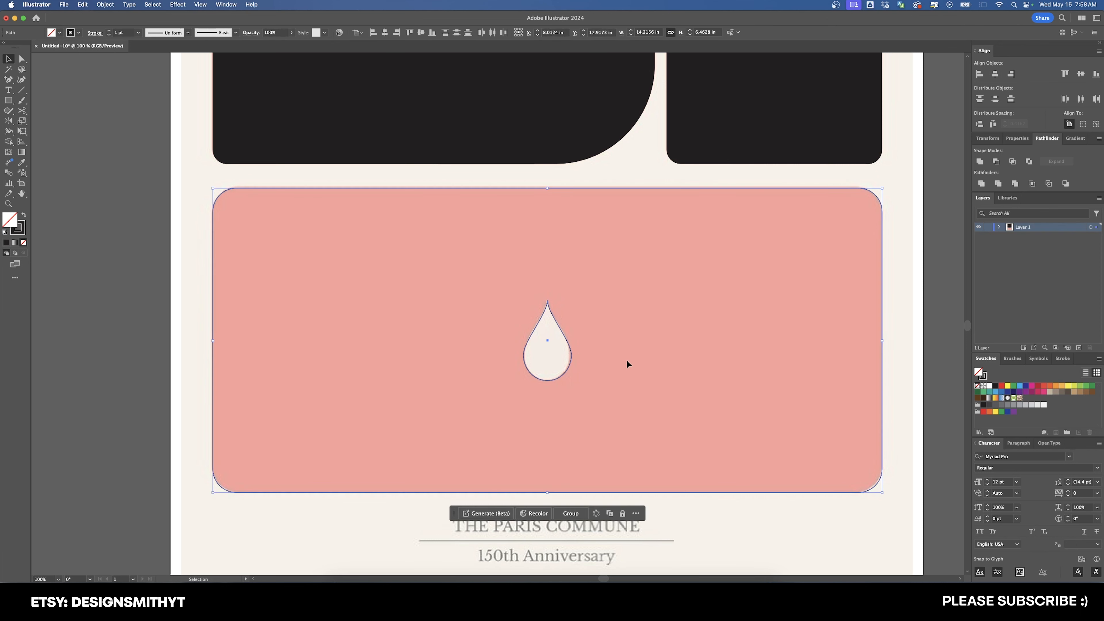
left_click(996, 162)
left_click(547, 350)
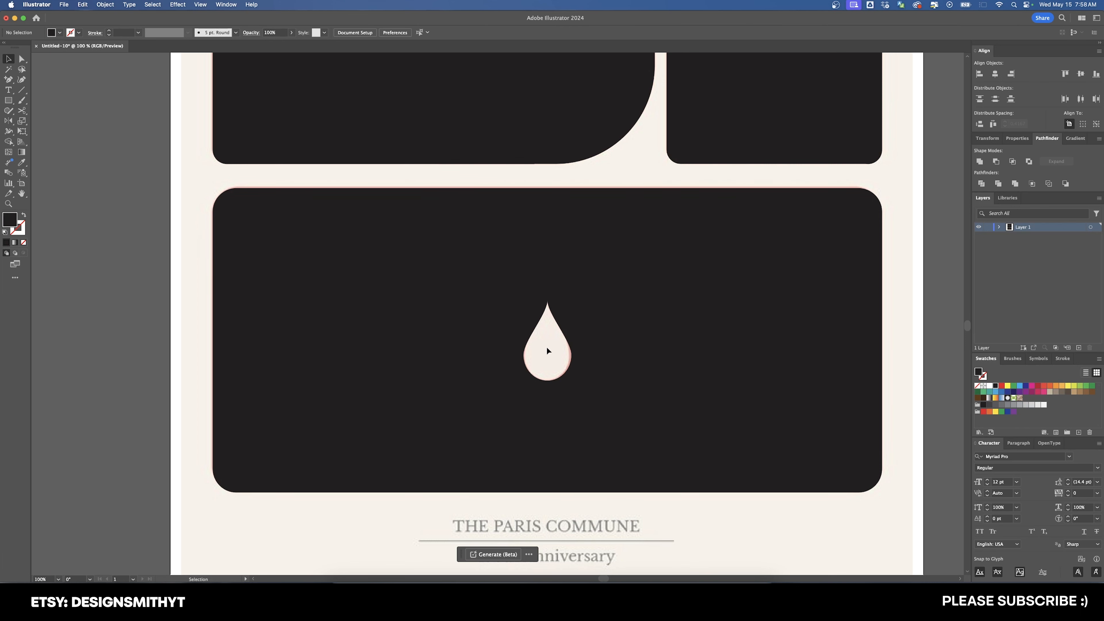
key("super+0")
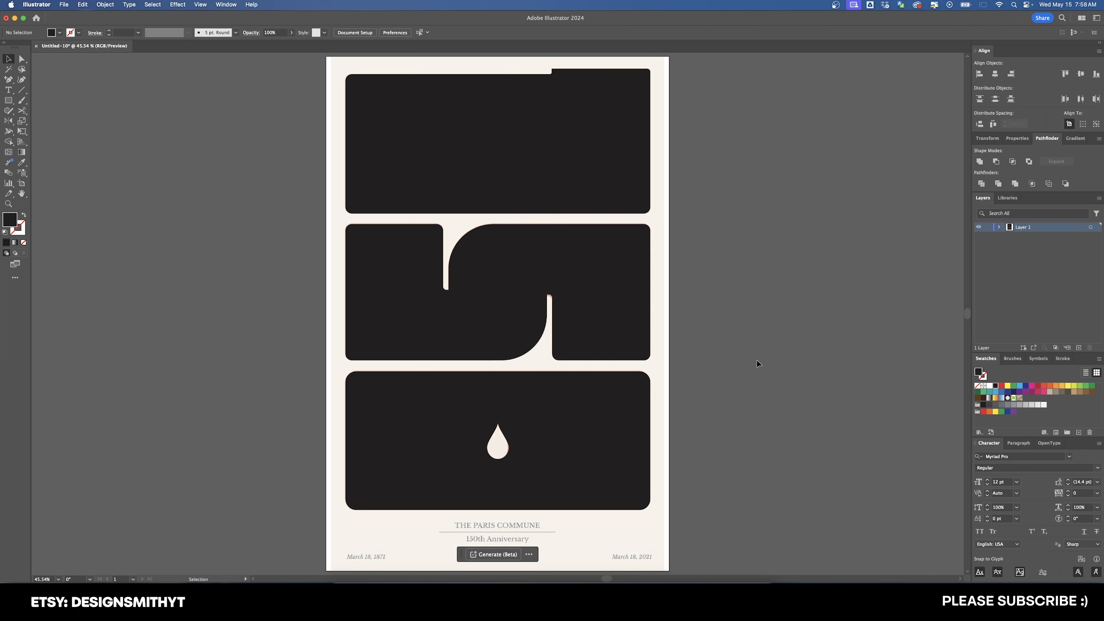